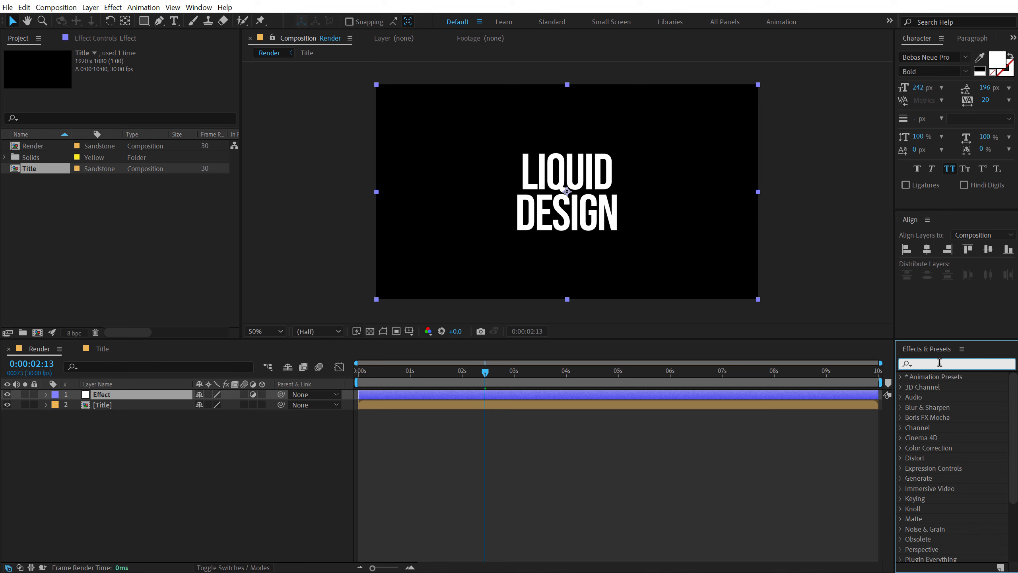
Apply the CC Mr. Mercury effect to the Effect adjustment layer and preview it over the timeline
text(cc m)
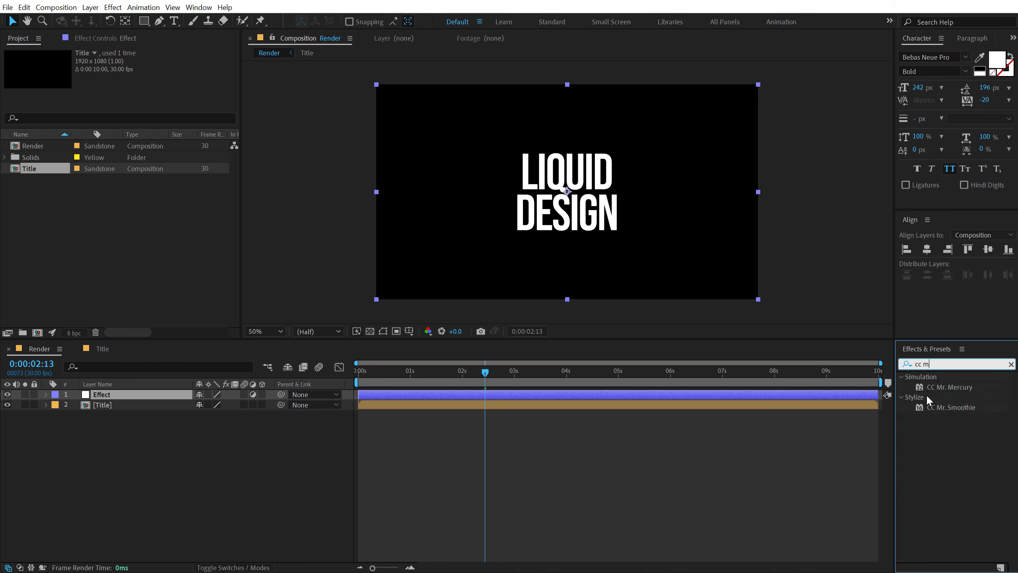
double_click(943, 388)
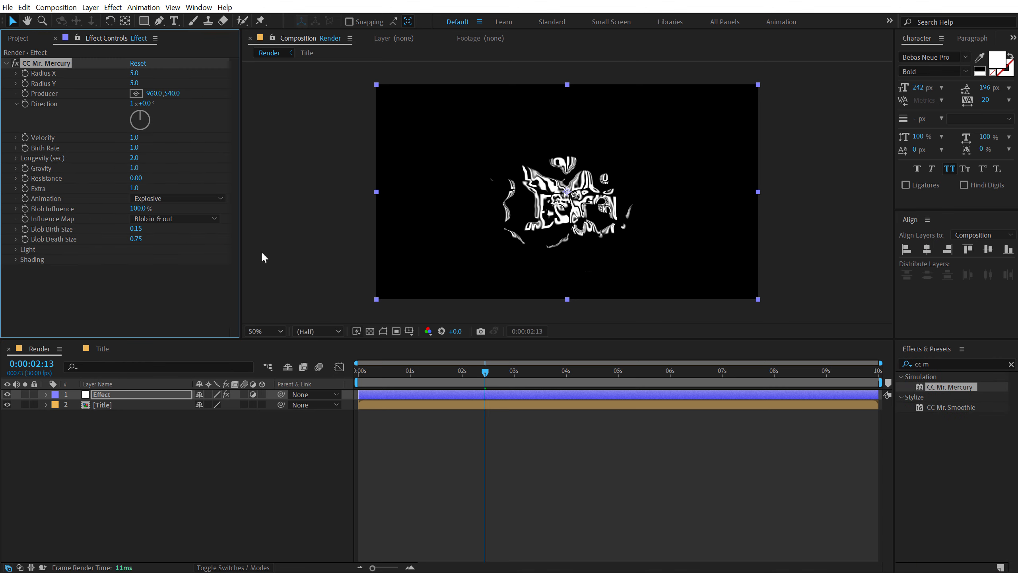
drag(354, 365, 482, 370)
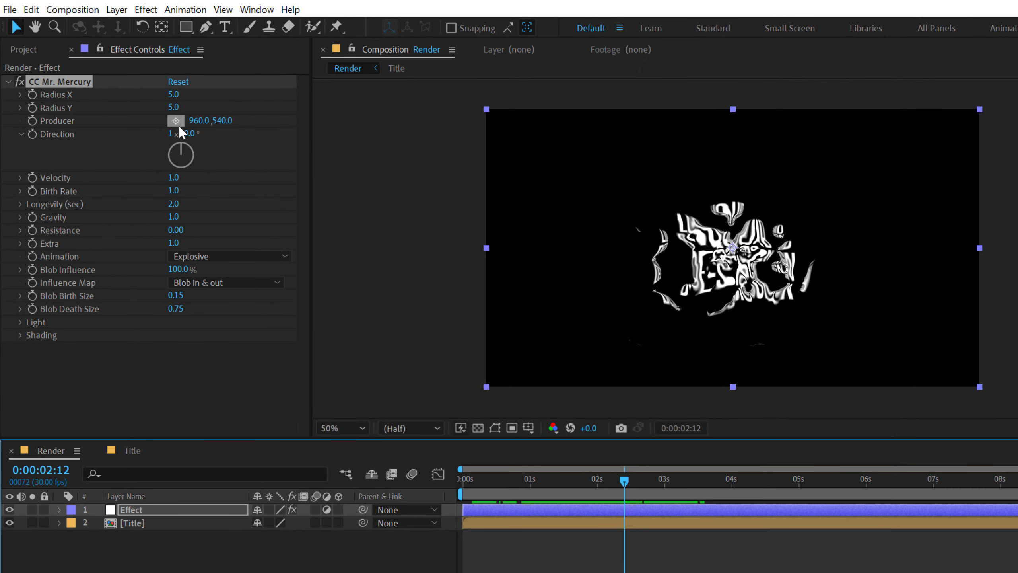
Set the CC Mr. Mercury effect's Radius X to 0 and Radius Y to 1000, and preview the blobs
click(173, 94)
text(6)
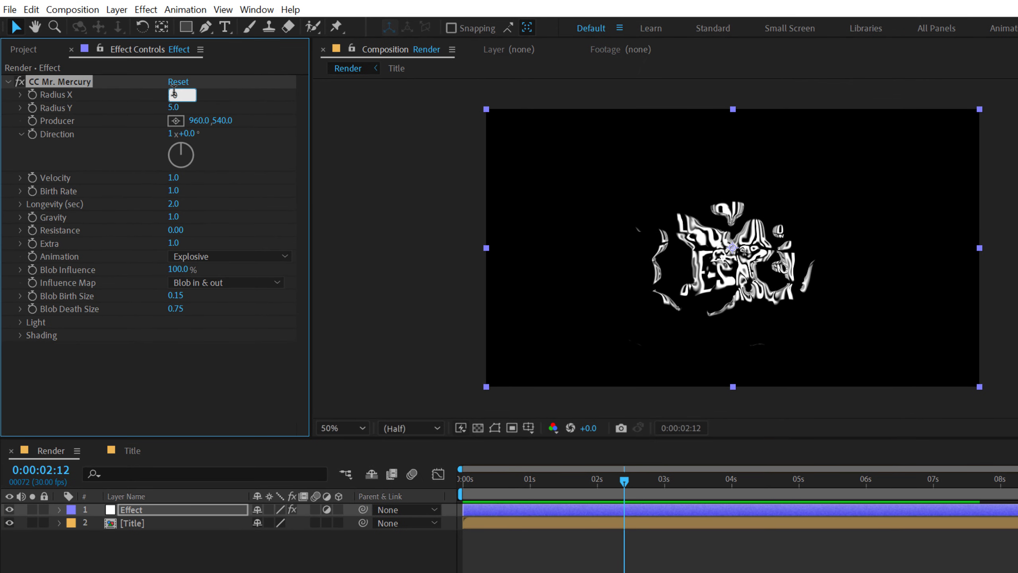
click(122, 124)
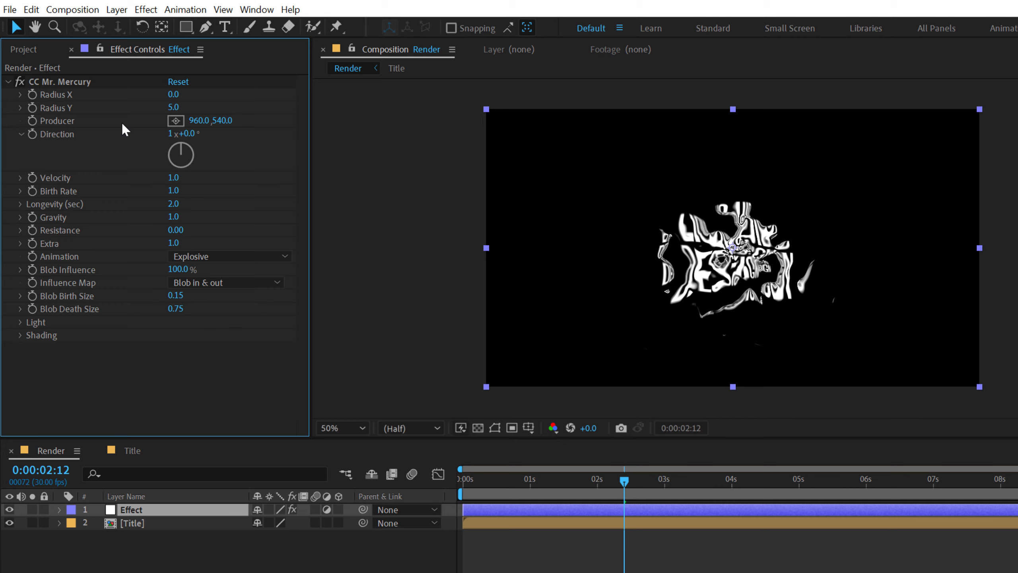
click(173, 107)
text(1000)
key(Return)
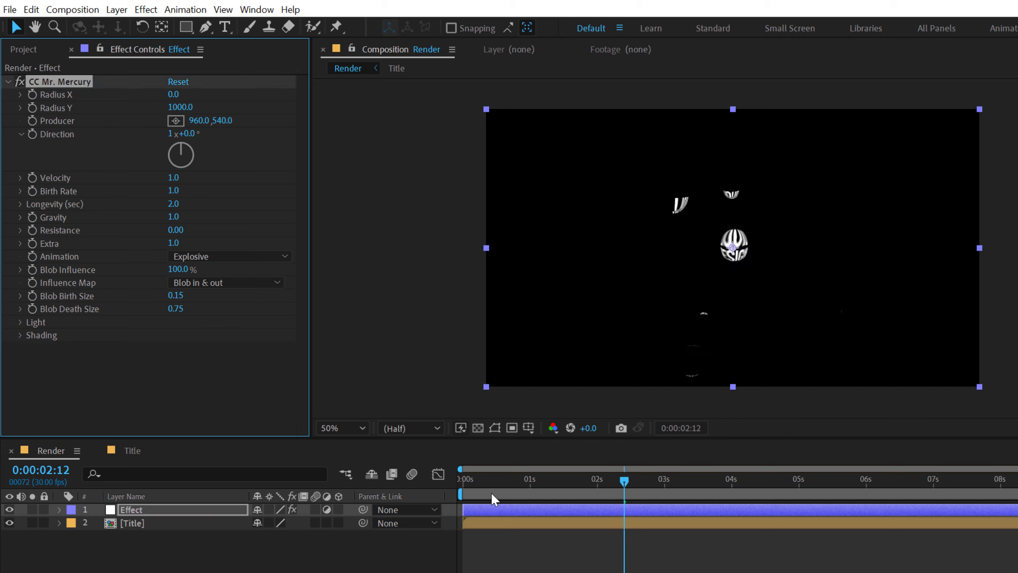
drag(482, 486, 678, 471)
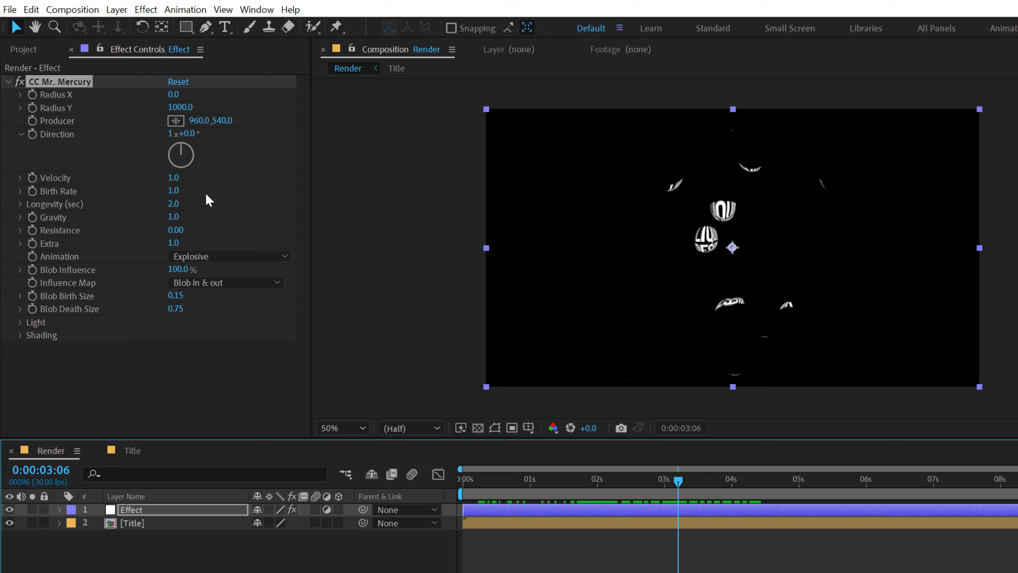
Set the Birth Rate of the Mercury effect to 100 and preview the liquid title
click(176, 190)
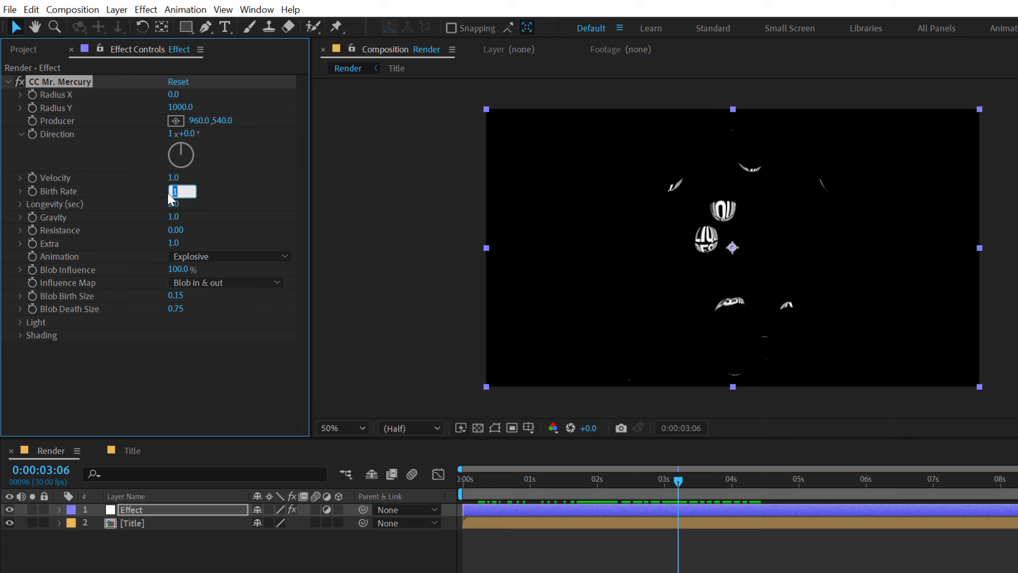
key(Return)
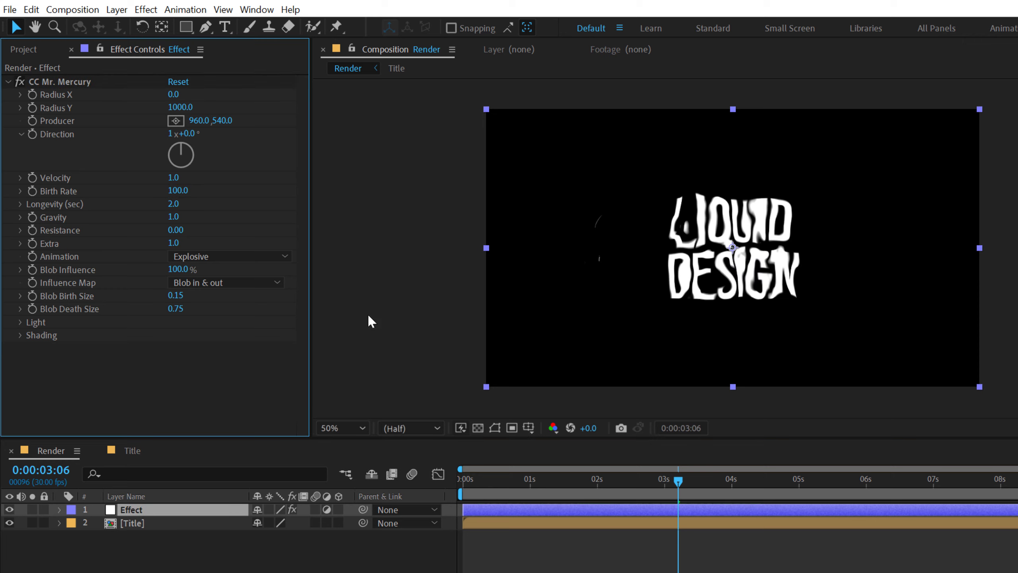
drag(463, 483, 560, 461)
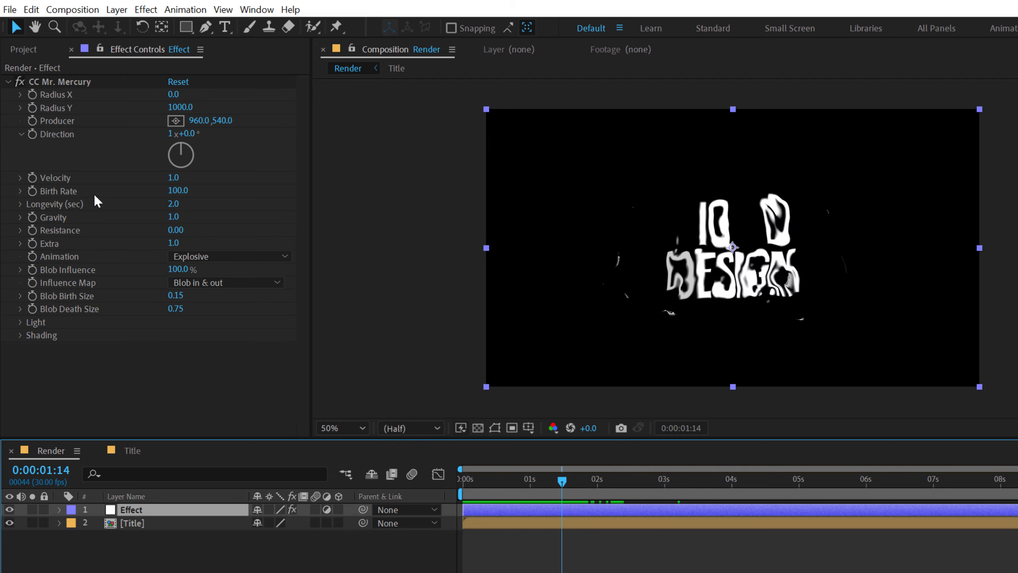
Try Gravity values of 0.5 and -0.8 while previewing the title, and set Gravity back to 1
drag(173, 217, 137, 218)
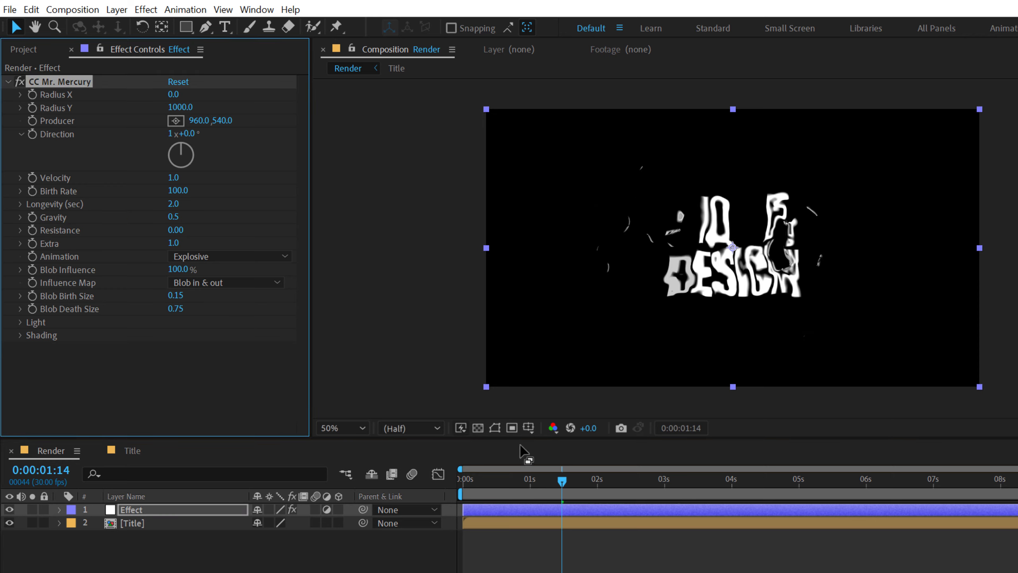
click(490, 479)
drag(494, 477, 584, 472)
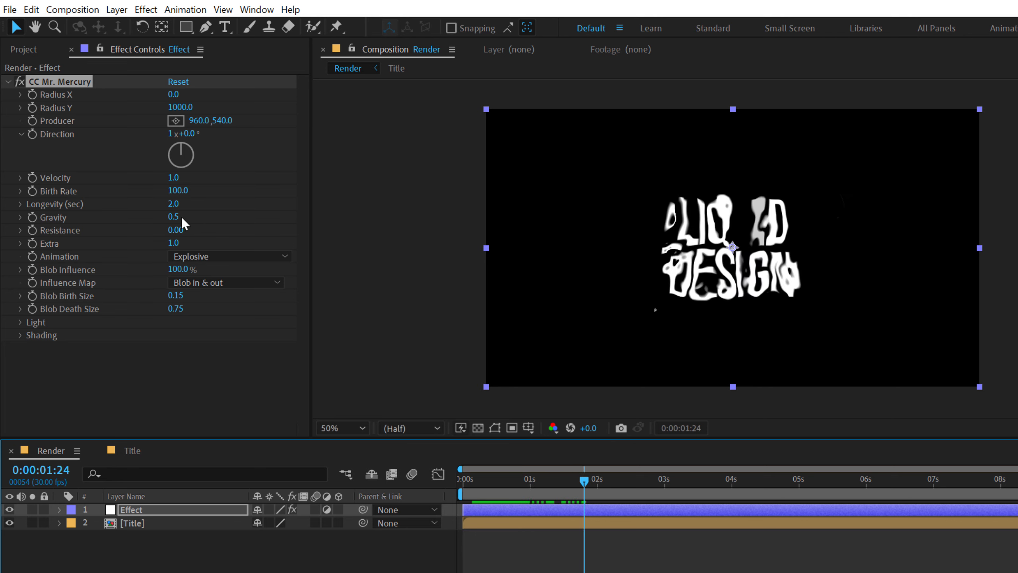
drag(181, 217, 106, 218)
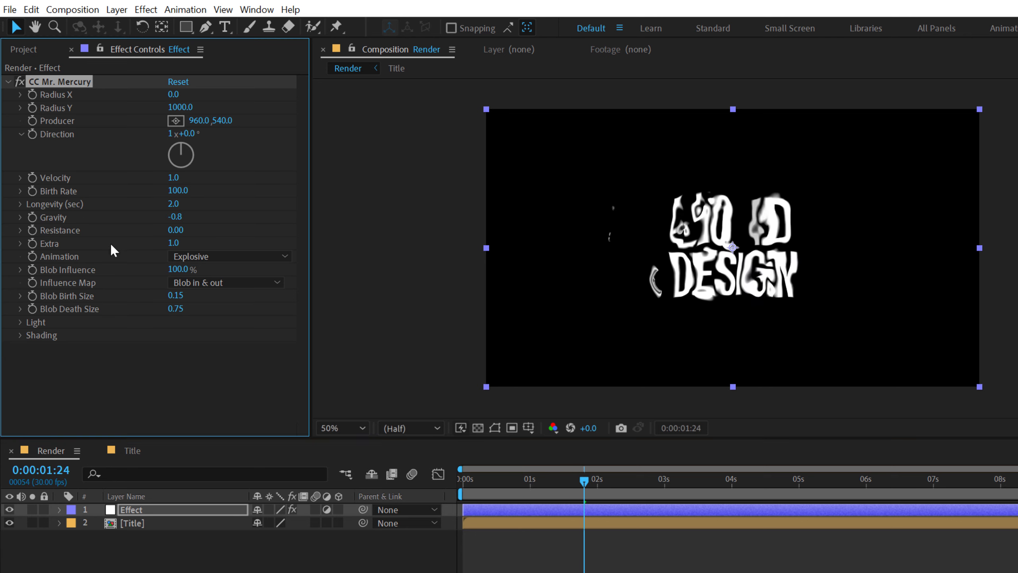
drag(460, 477, 593, 461)
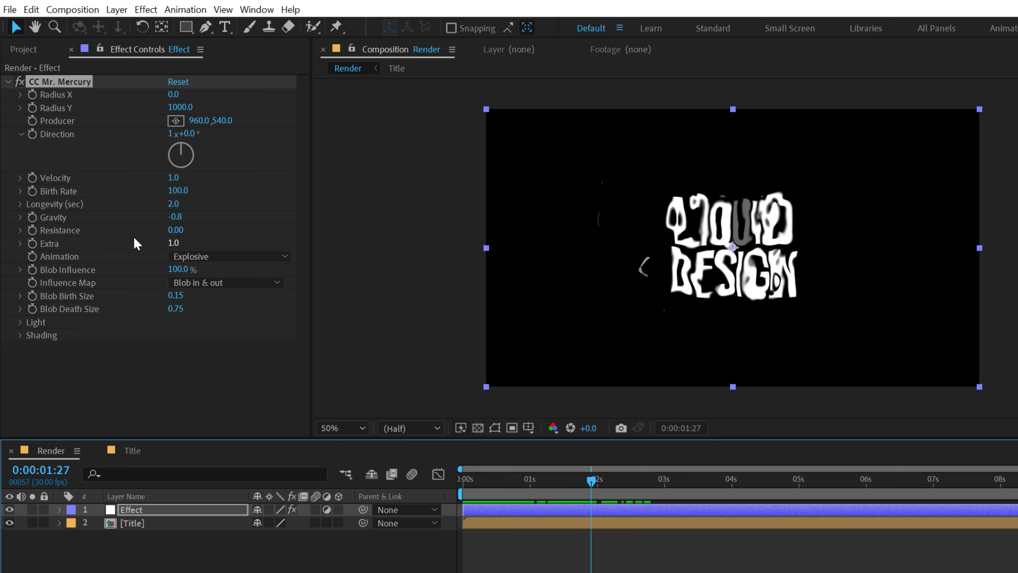
click(174, 216)
text(1)
key(Return)
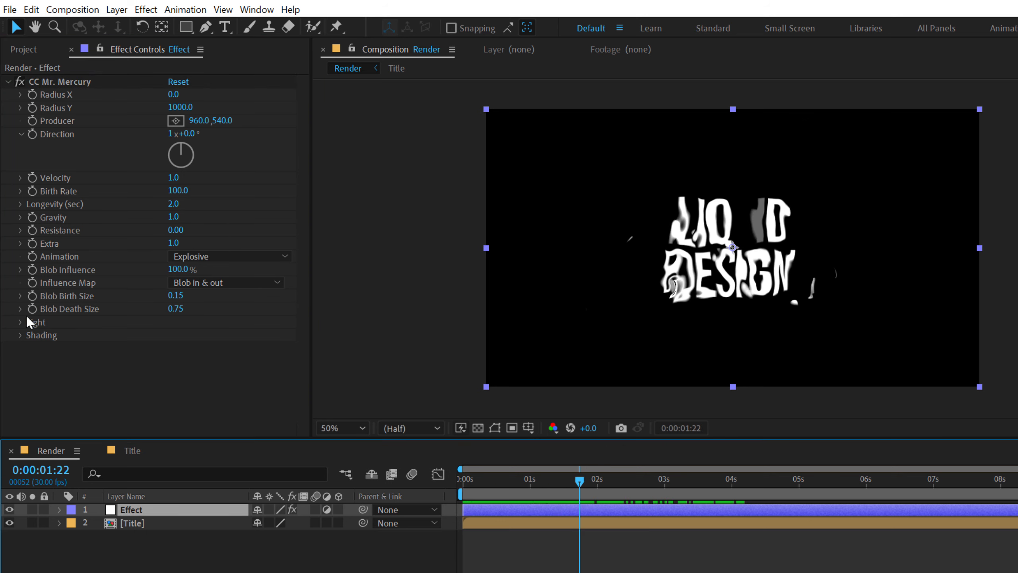
Animate Blob Death Size with a starting keyframe at 0 seconds and a value of 5 at 3 seconds, and preview it
drag(512, 479, 464, 479)
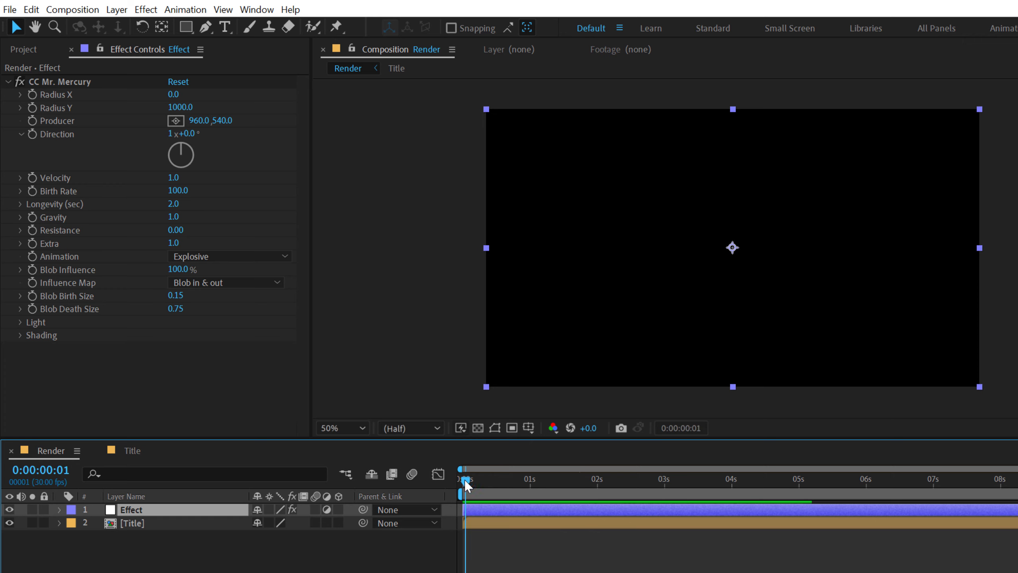
click(32, 303)
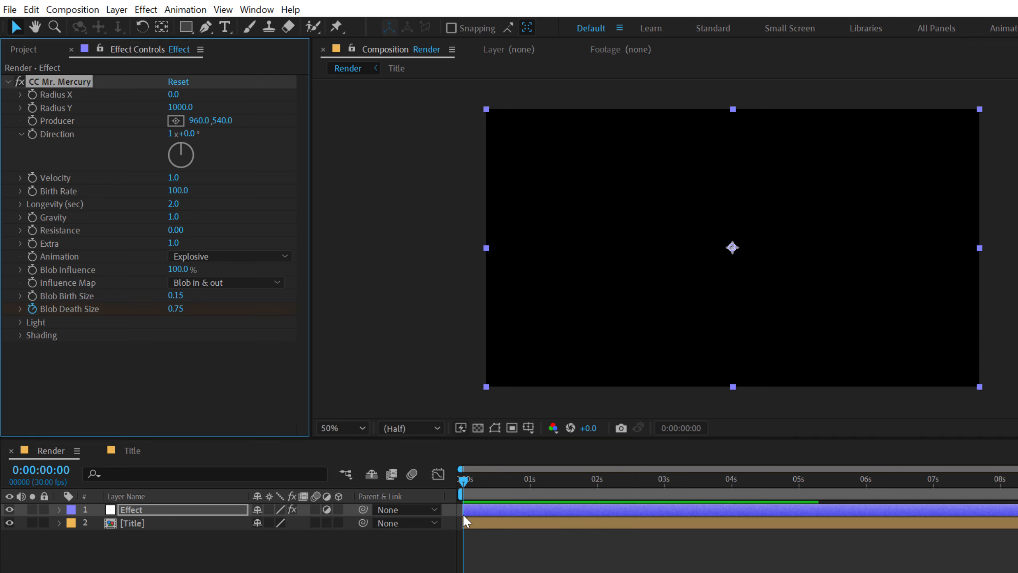
click(665, 489)
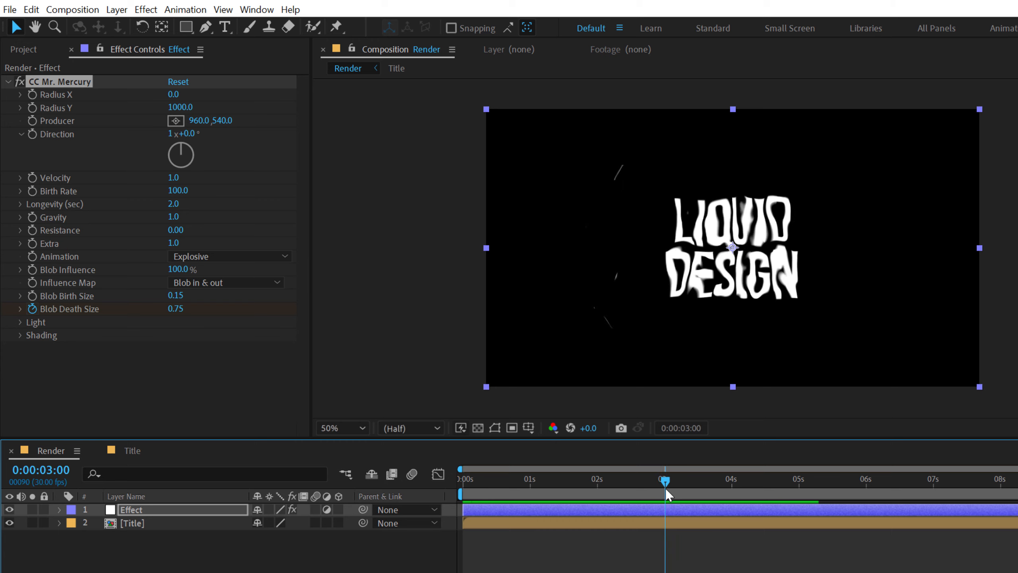
click(175, 308)
text(5)
key(Return)
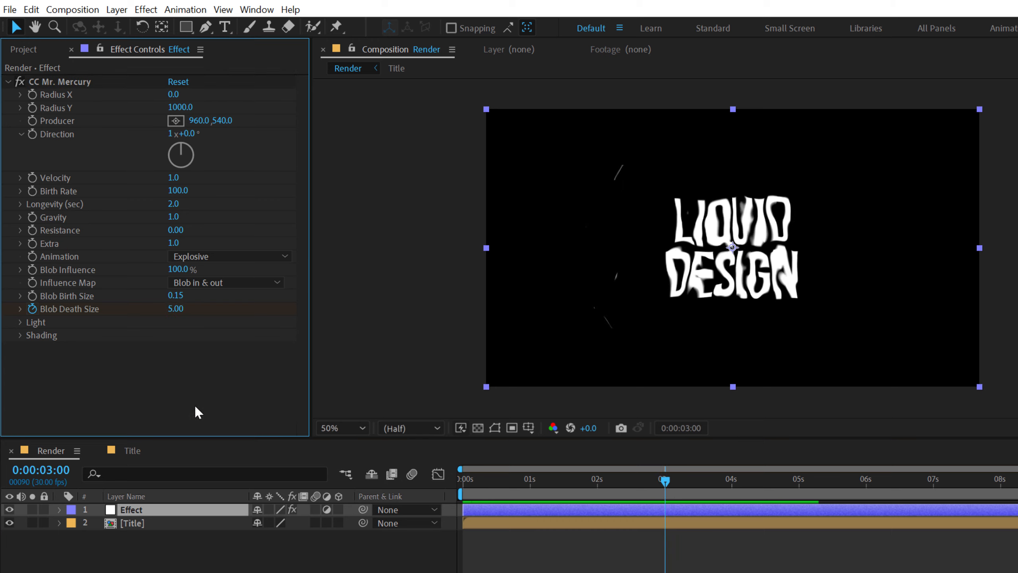
drag(466, 479, 622, 466)
In the Title composition, move the text's last Offset keyframe earlier to about 1.5 seconds, and preview the result in the Render composition
click(134, 450)
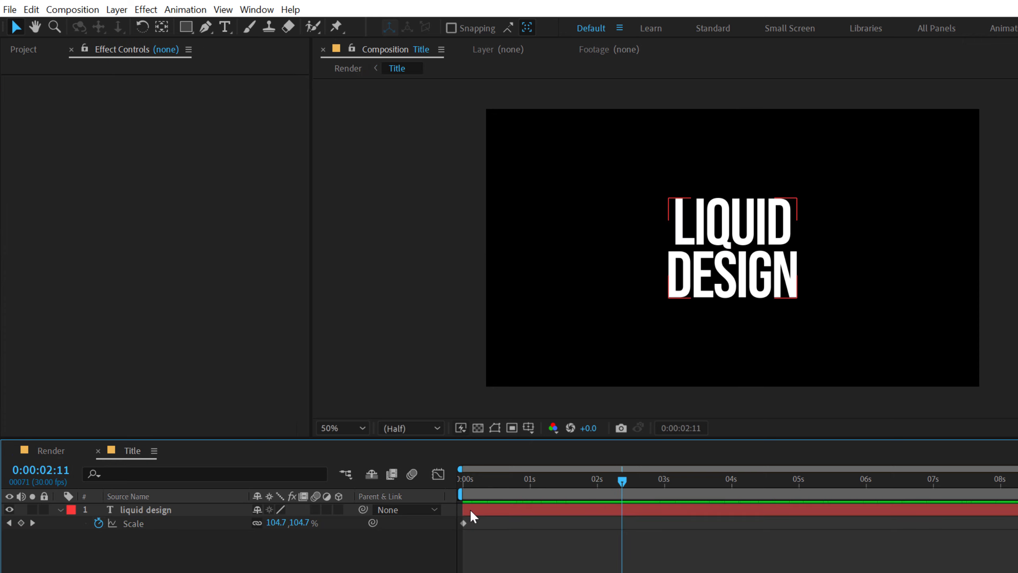
click(555, 511)
key(u)
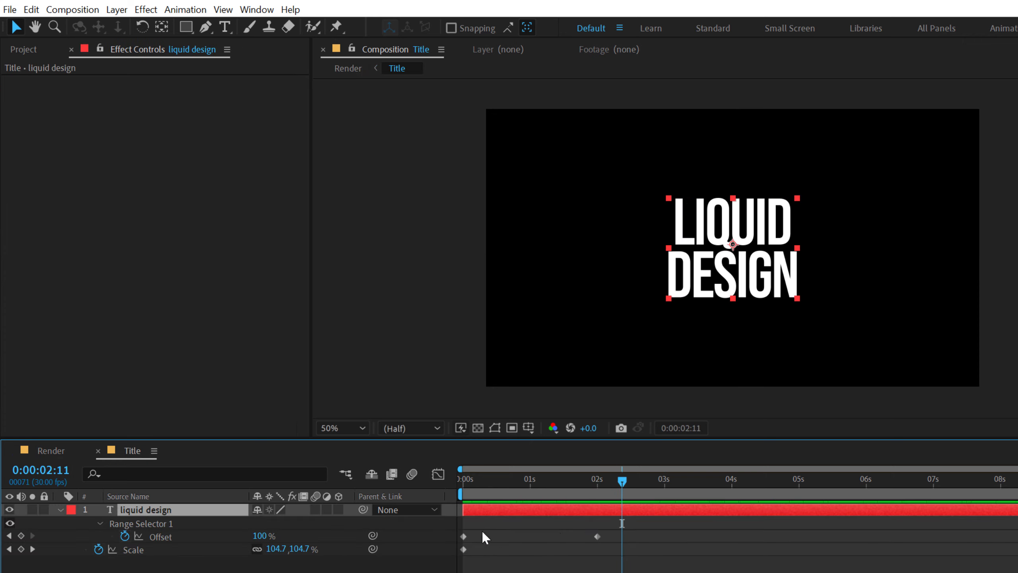
click(605, 566)
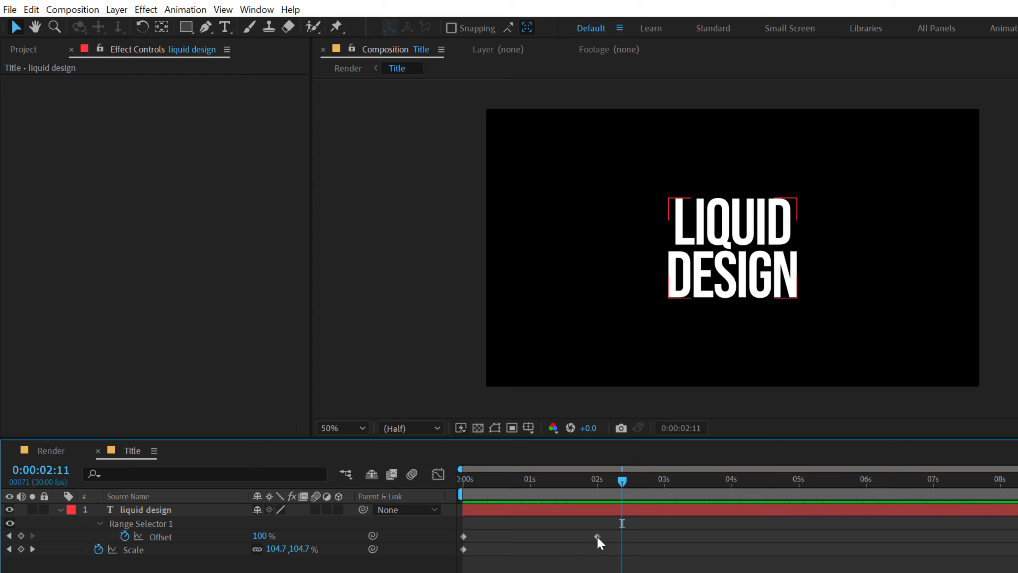
drag(597, 536, 562, 536)
click(64, 452)
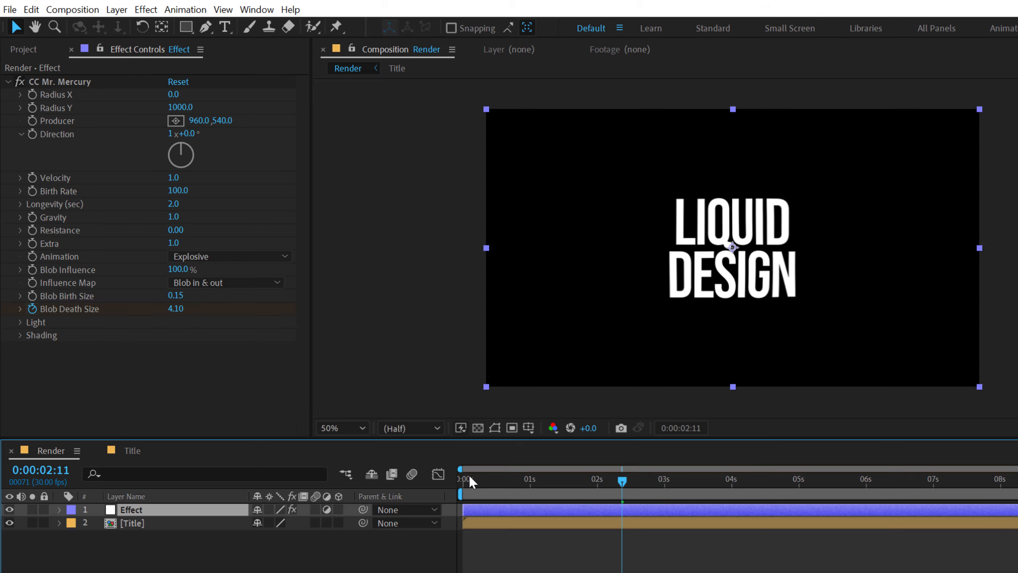
drag(469, 475, 578, 506)
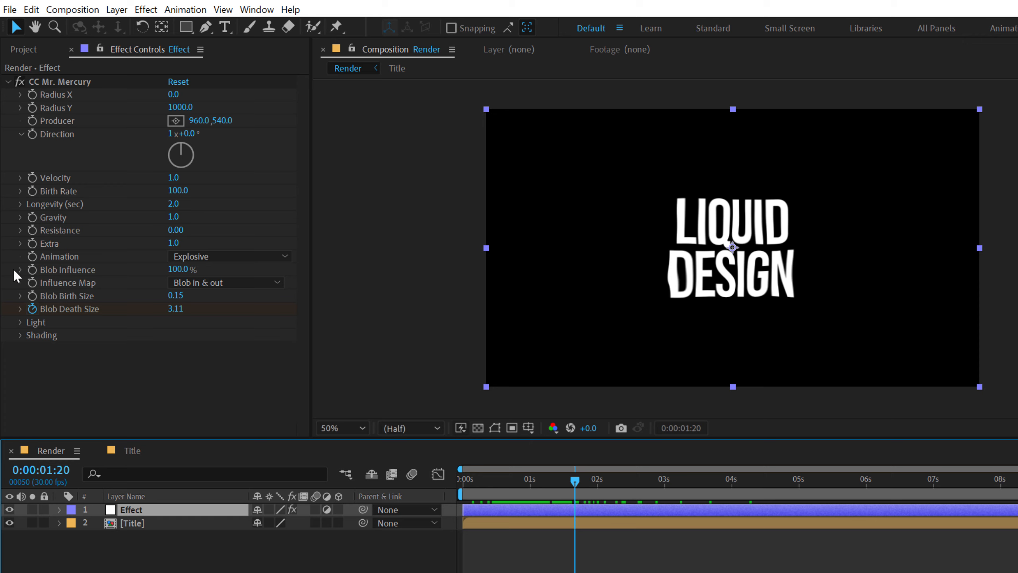
Try the Fire animation type on the Mercury effect and look through its Light settings
click(227, 258)
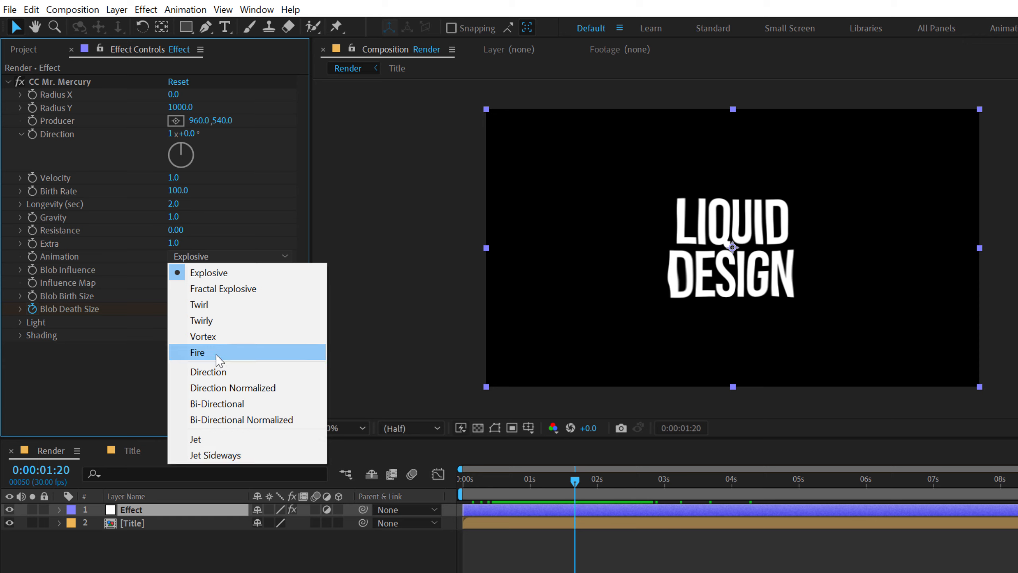
click(234, 352)
drag(493, 481, 528, 451)
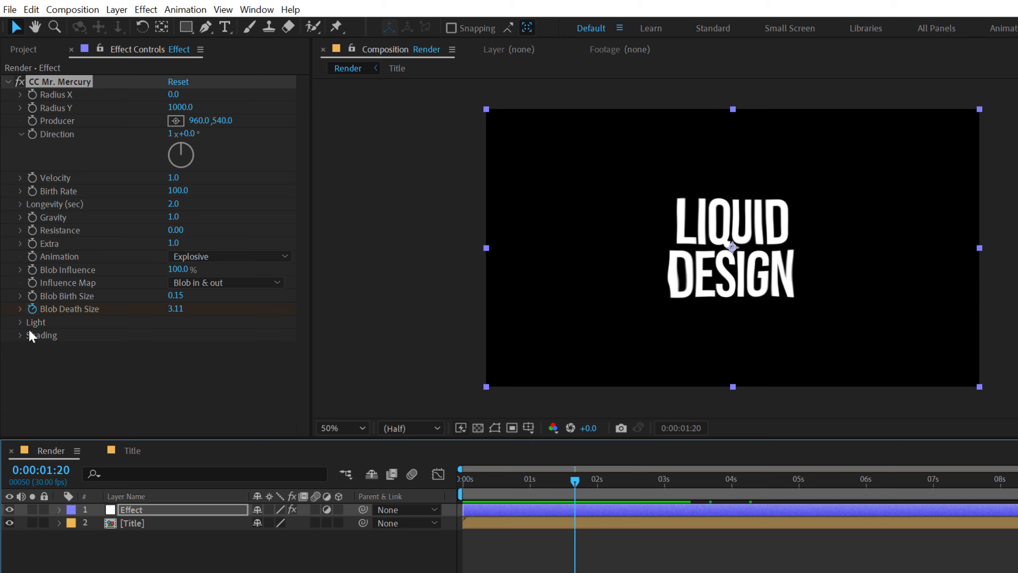
click(20, 322)
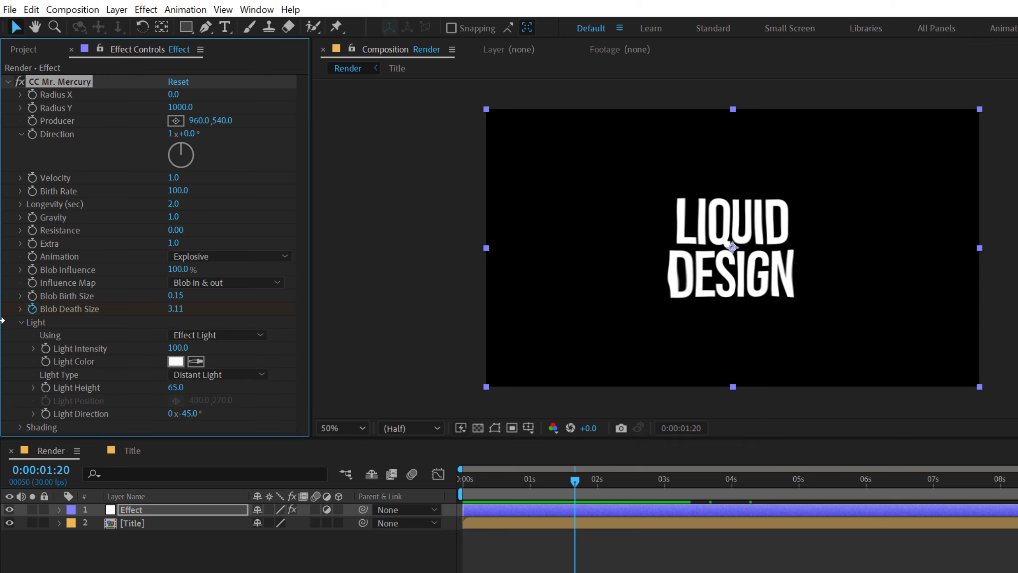
click(20, 322)
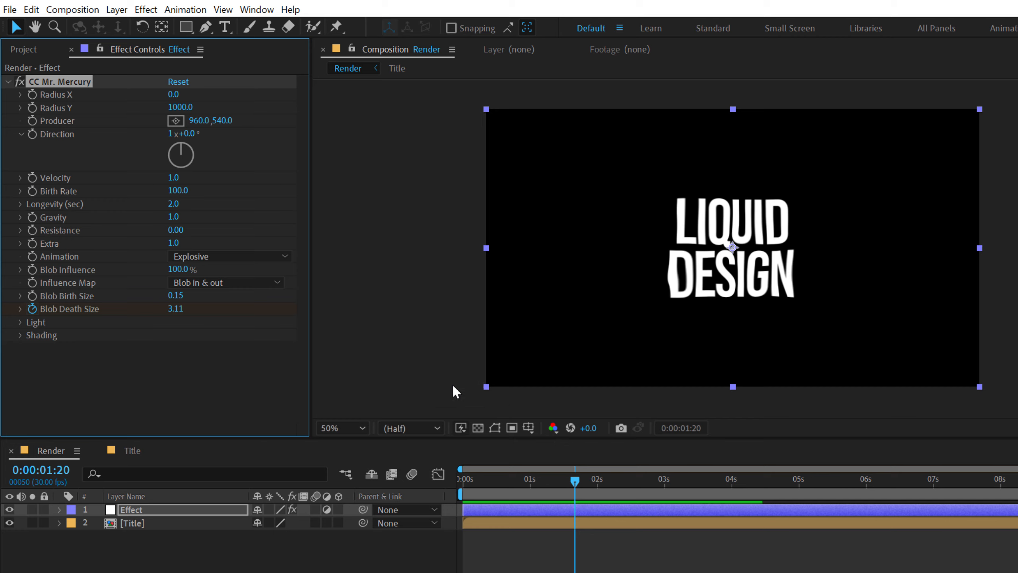
Set the Mercury effect's Longevity to 3 seconds and preview the early part of the animation
drag(574, 480, 514, 485)
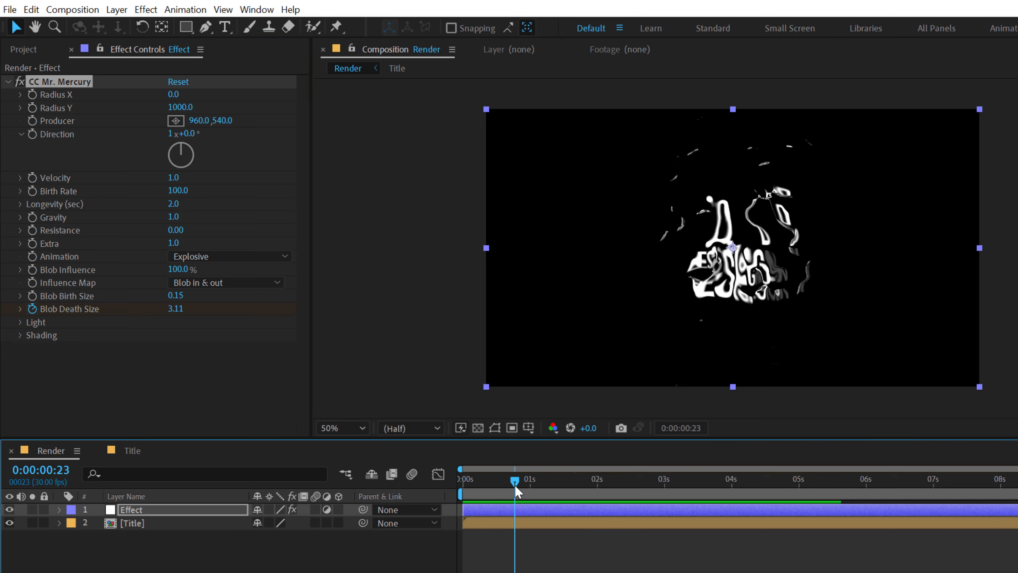
click(173, 203)
text(3)
key(Return)
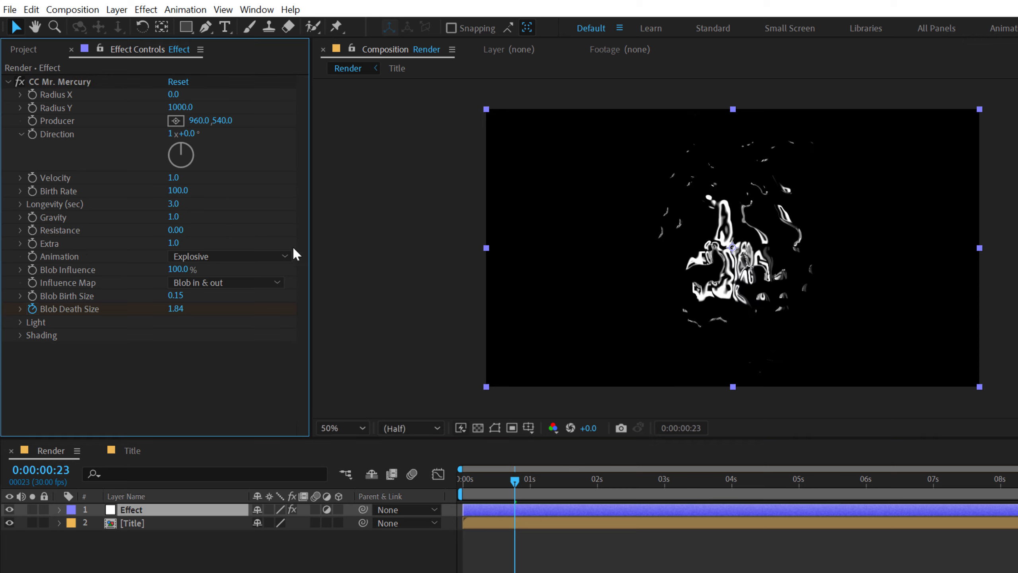
mouse_move(526, 481)
mouse_down()
mouse_move(550, 483)
mouse_move(494, 486)
mouse_move(518, 485)
mouse_up()
Pre-compose the Effect and Title layers together into a new composition named Scene
drag(111, 572, 158, 496)
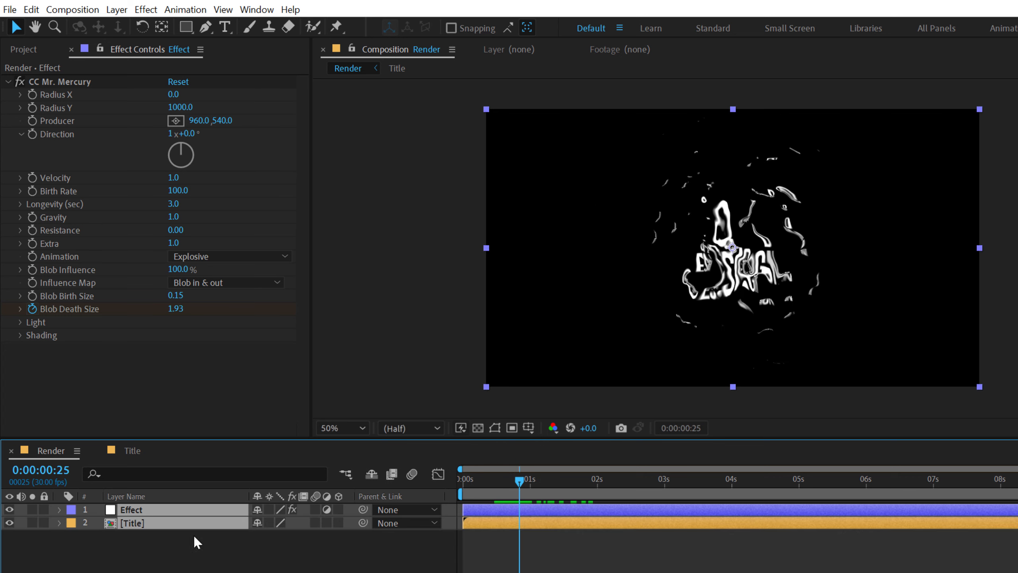
key(ctrl+shift+c)
text(Scene)
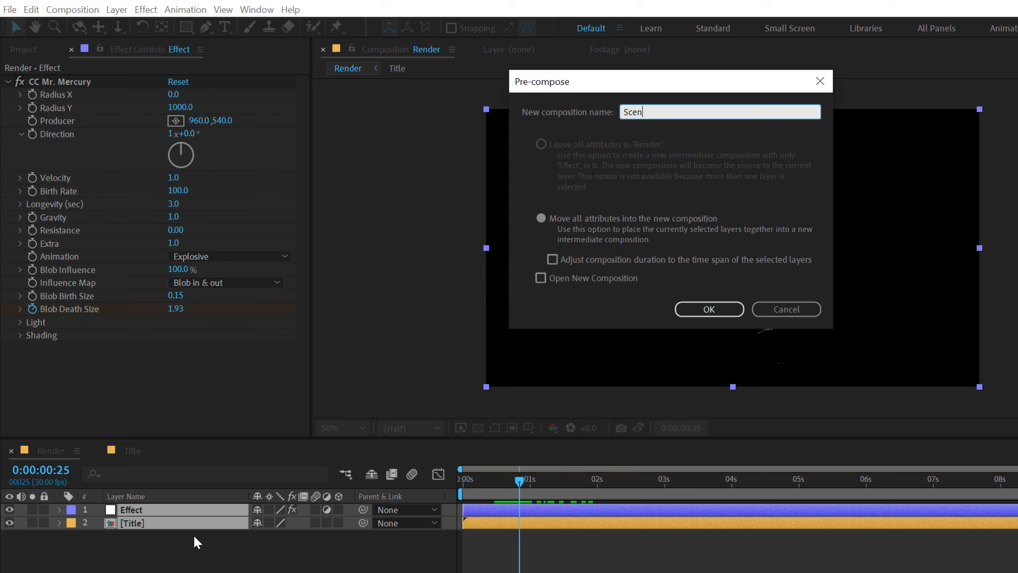
key(Return)
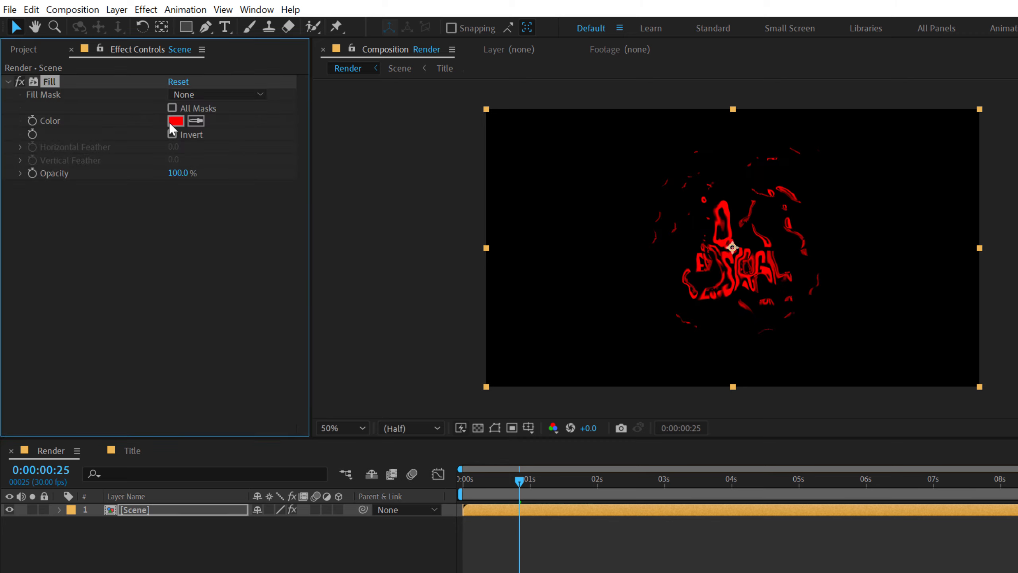
Change the color of the Scene layer's Fill effect to blue 0042FF
click(170, 121)
click(431, 189)
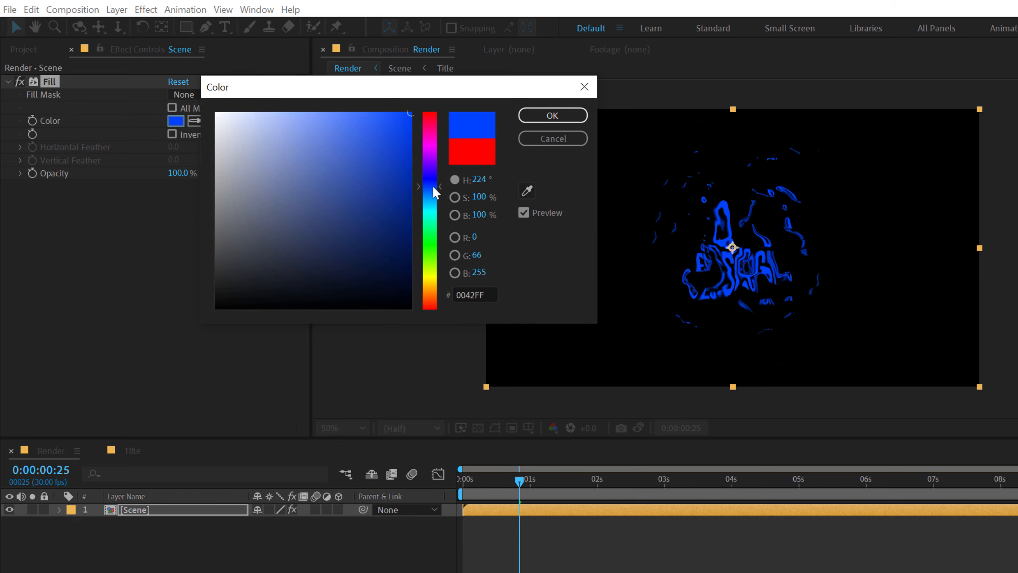
click(549, 117)
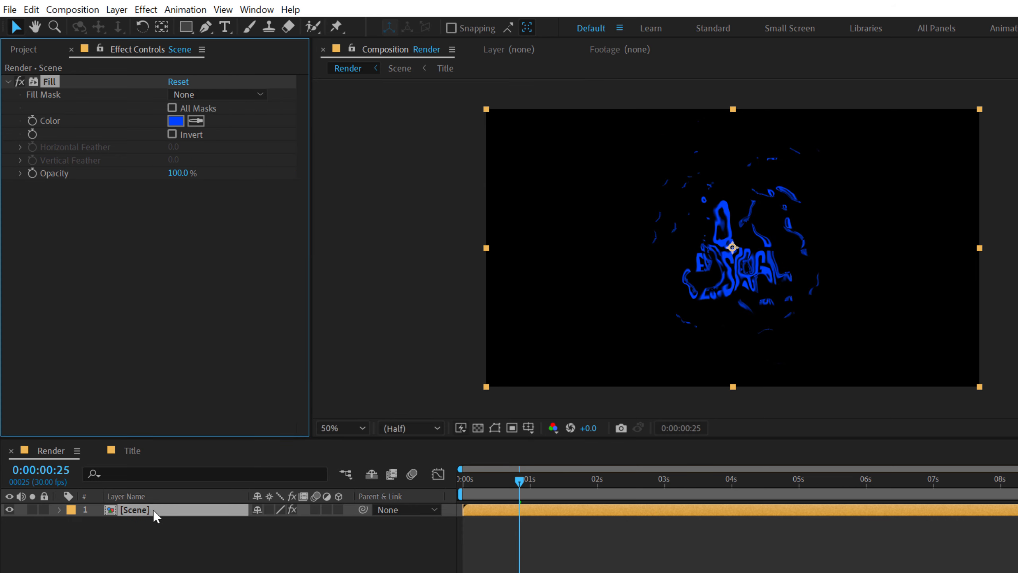
Apply Fast Box Blur to the Scene layer and set its Blur Radius to 4
click(155, 511)
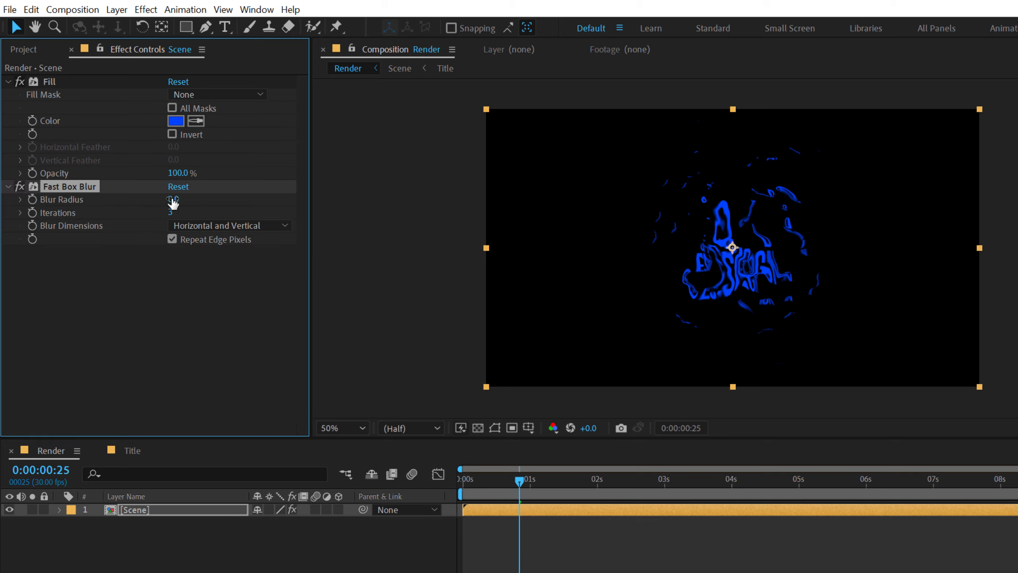
click(172, 199)
text(4)
click(198, 281)
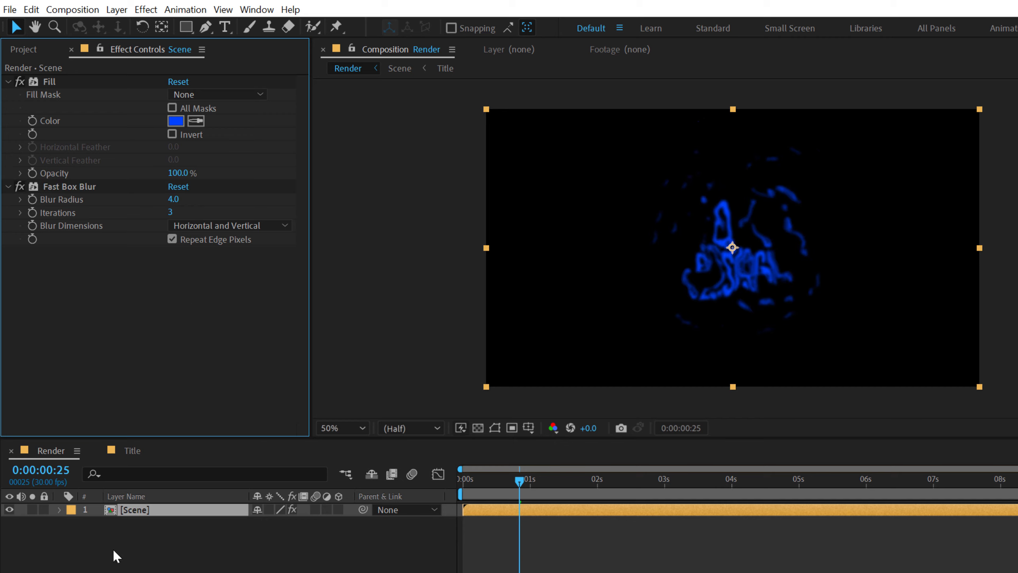
Duplicate the Scene layer, shift the copy one frame later, and set its Fill color to light blue 00BEFF
click(135, 512)
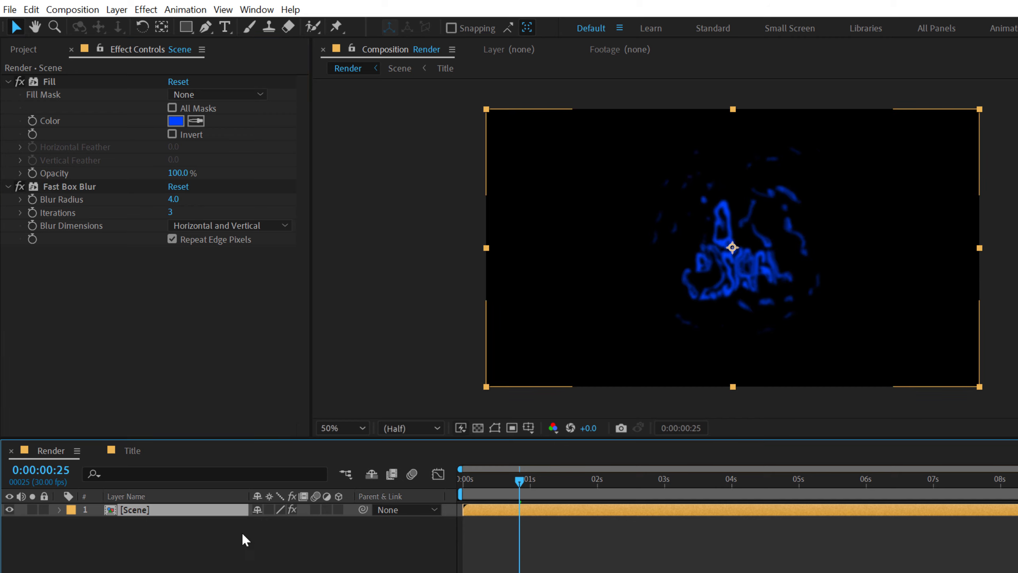
key(ctrl+d)
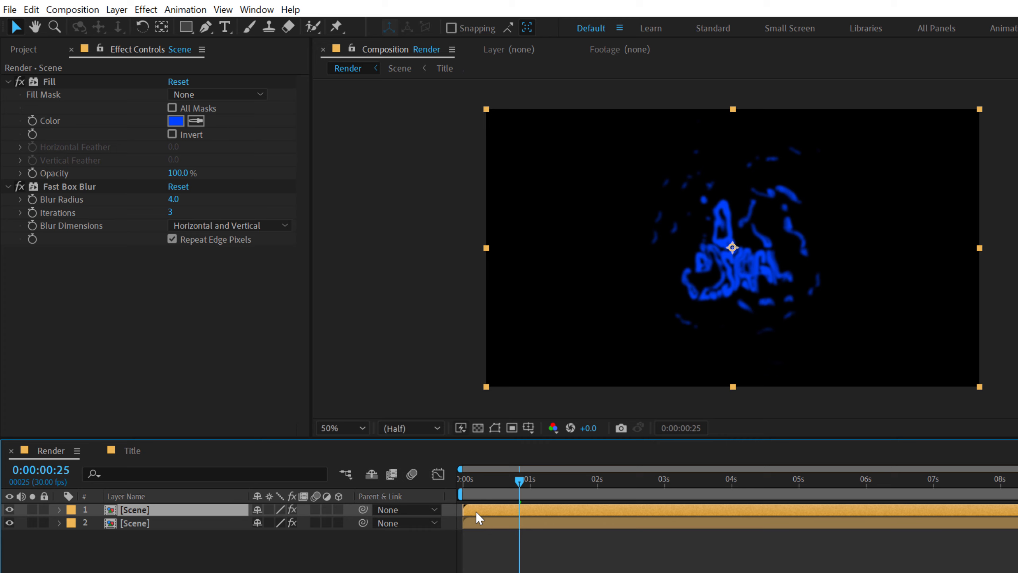
click(176, 121)
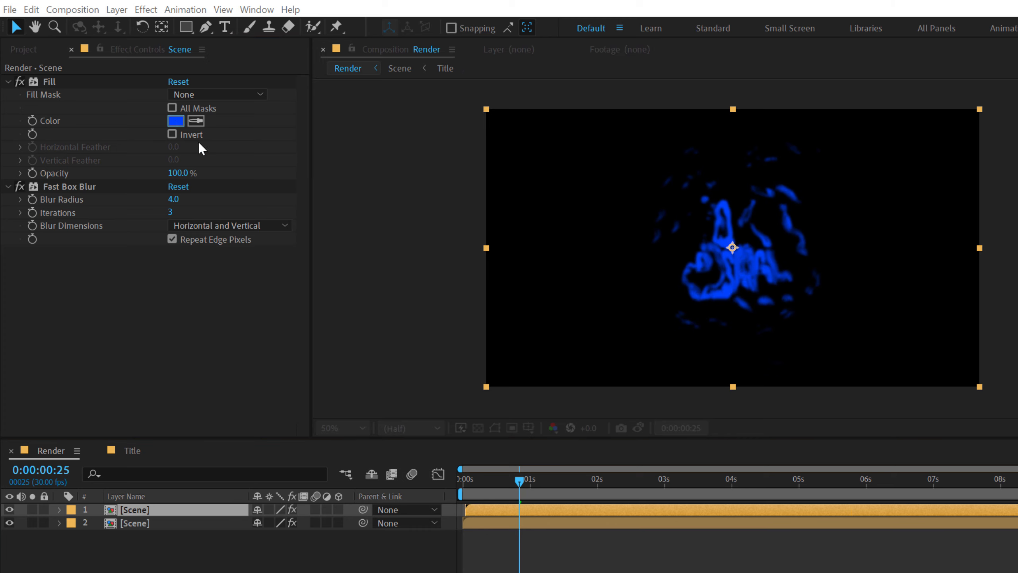
click(429, 200)
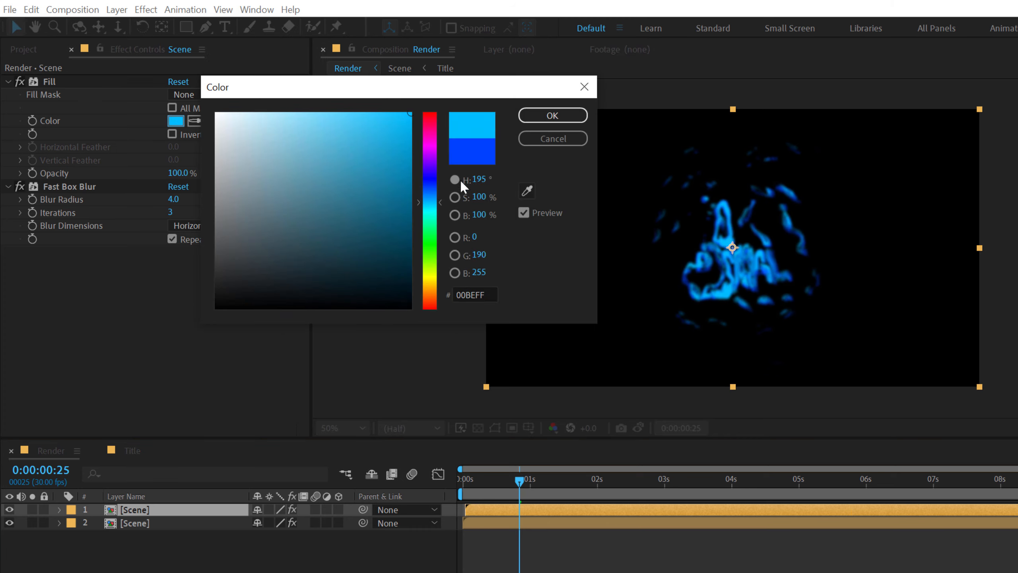
click(552, 115)
Duplicate the light-blue Scene layer, shift the new copy one frame later, and set its Fill color to white FFFFFF
click(143, 511)
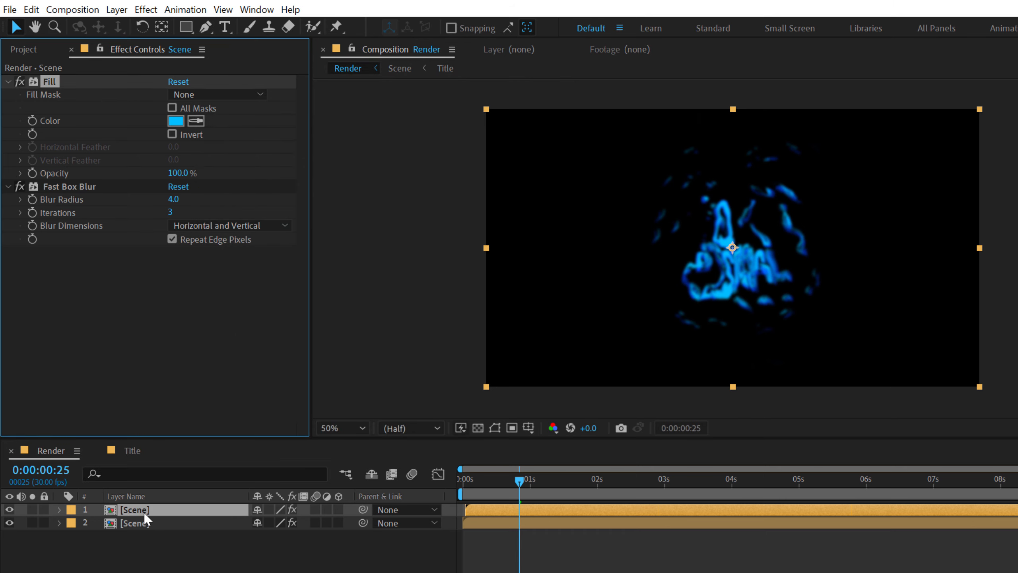
key(ctrl+d)
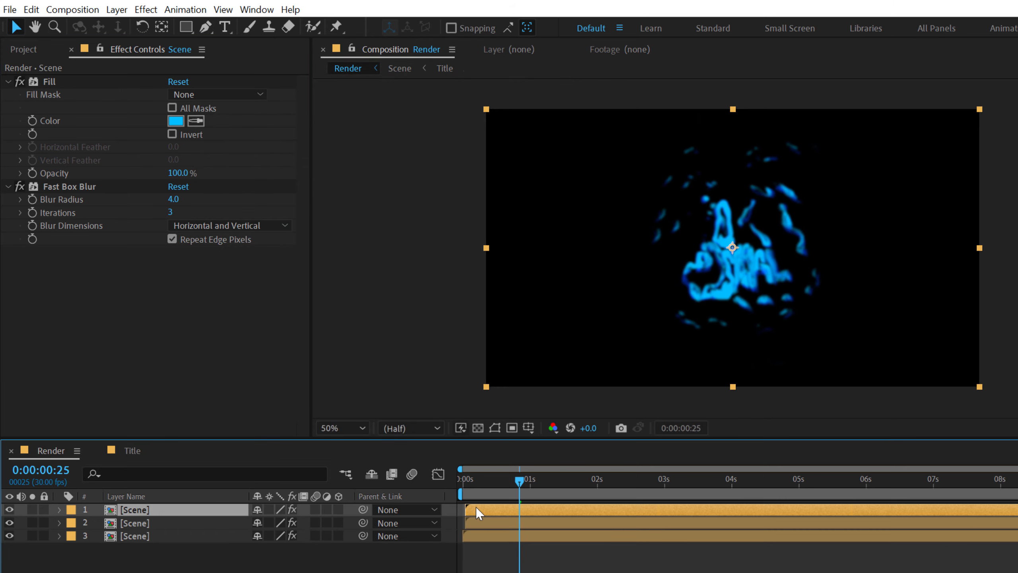
key(alt+Page_Down)
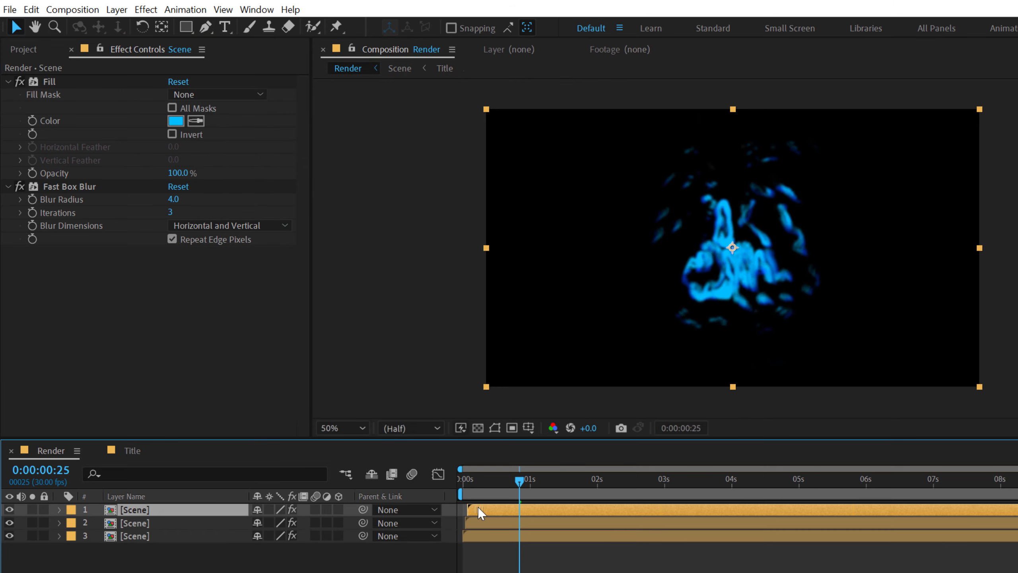
click(175, 120)
text(FFFFFF)
click(553, 116)
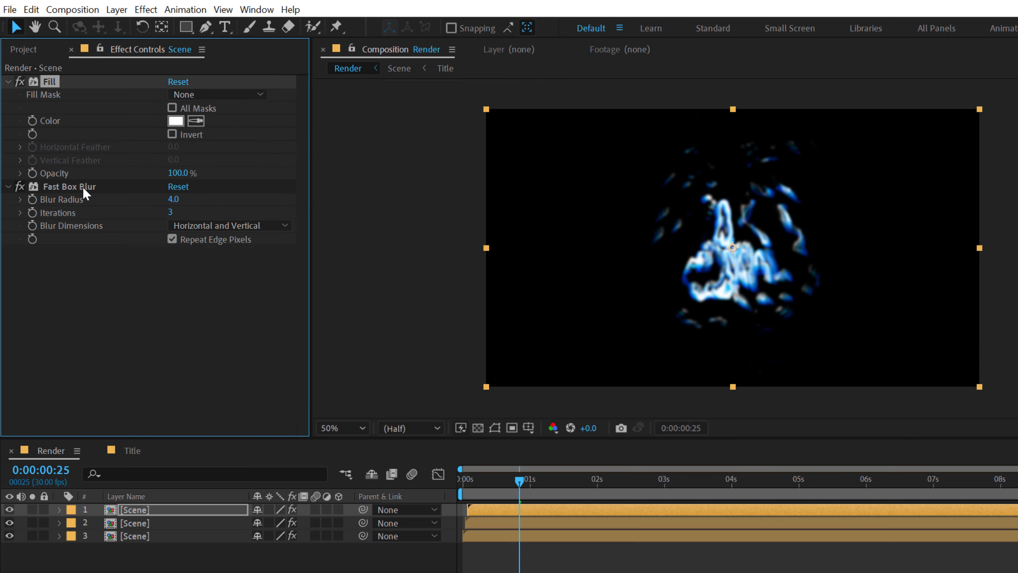
Remove Fast Box Blur from the white Scene layer and preview the animation up to 0:00:01:05
click(83, 186)
key(Delete)
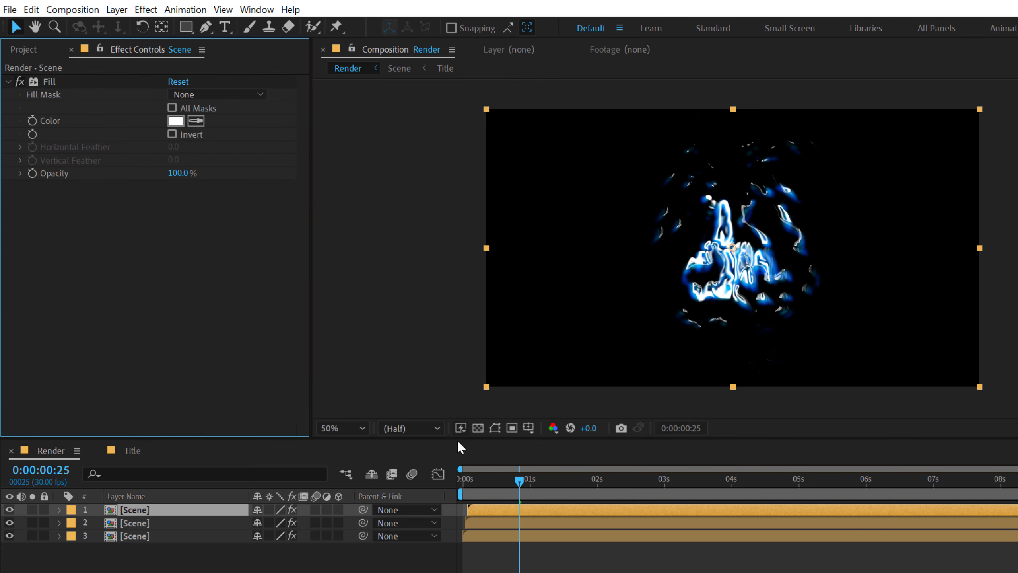
mouse_move(528, 477)
mouse_down()
mouse_move(590, 479)
mouse_move(481, 491)
mouse_move(542, 488)
mouse_up()
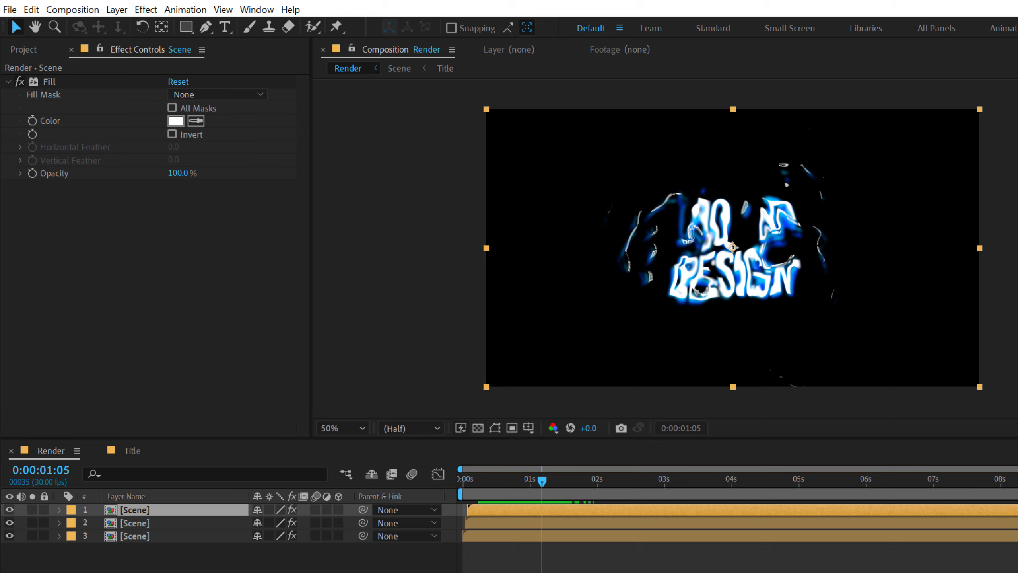
Solo the dark-blue Scene layer and add a Glow effect with Glow Threshold 80% and Glow Radius 300
click(196, 536)
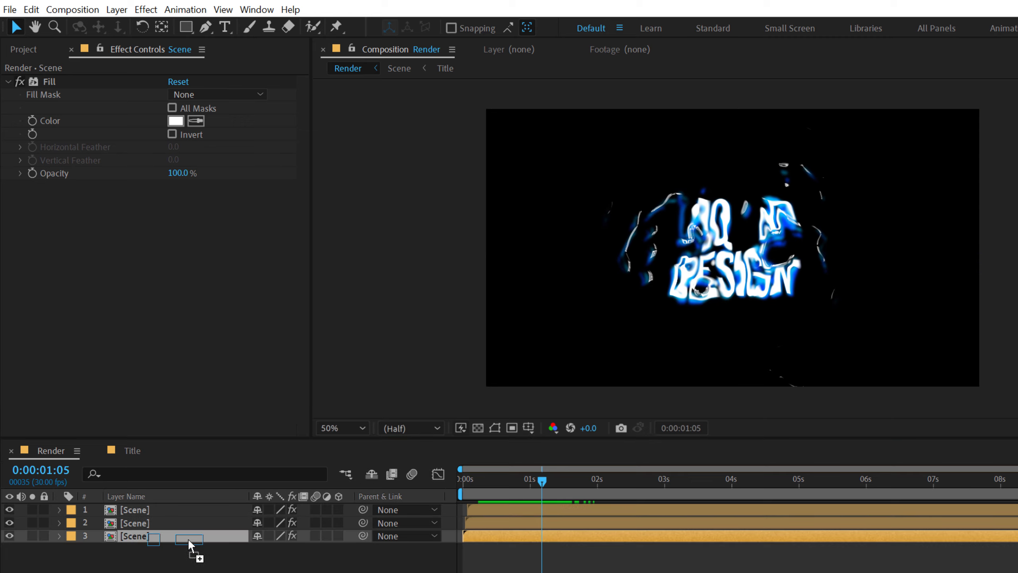
click(33, 536)
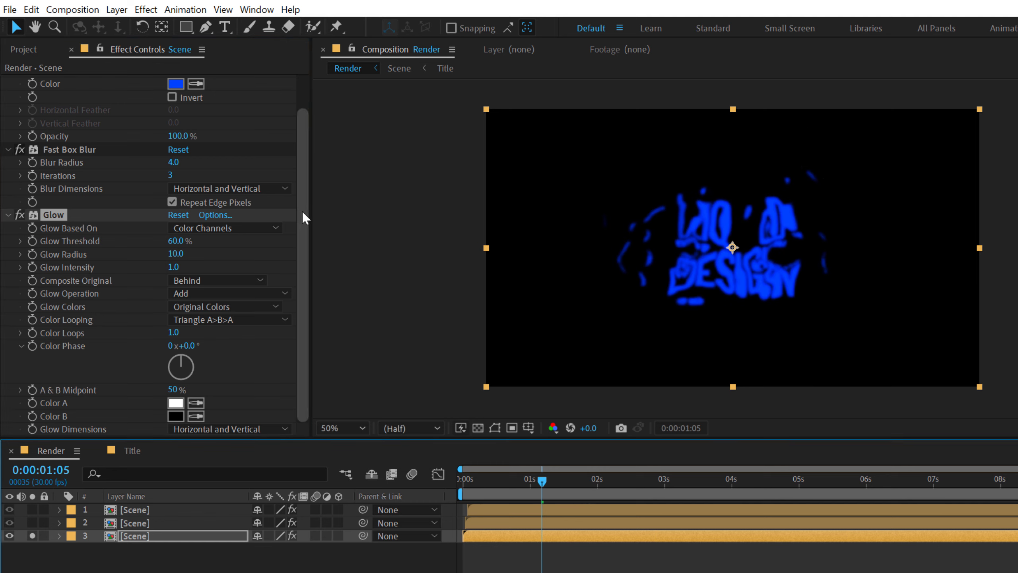
click(168, 241)
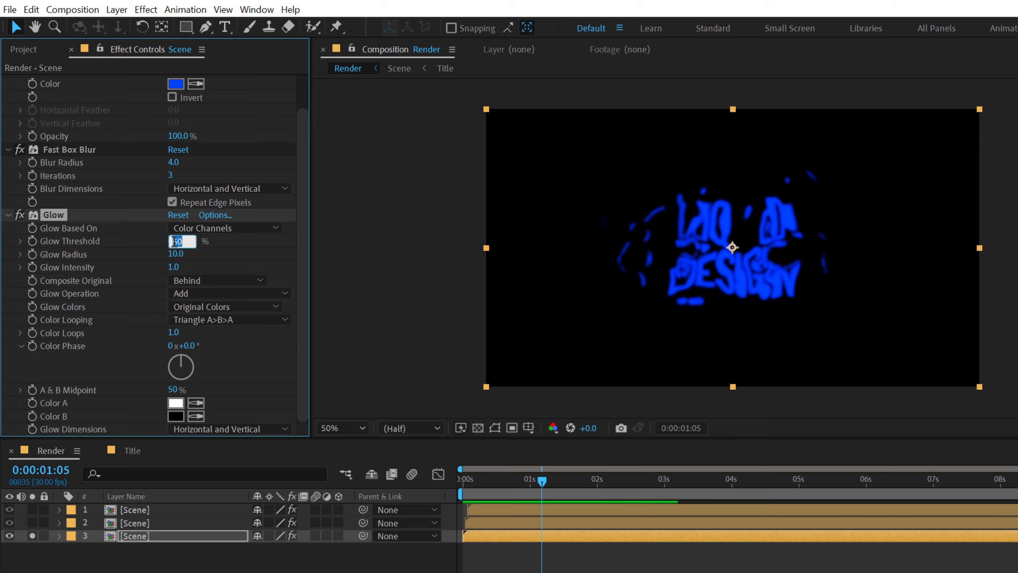
text(80)
key(Return)
click(176, 253)
text(300)
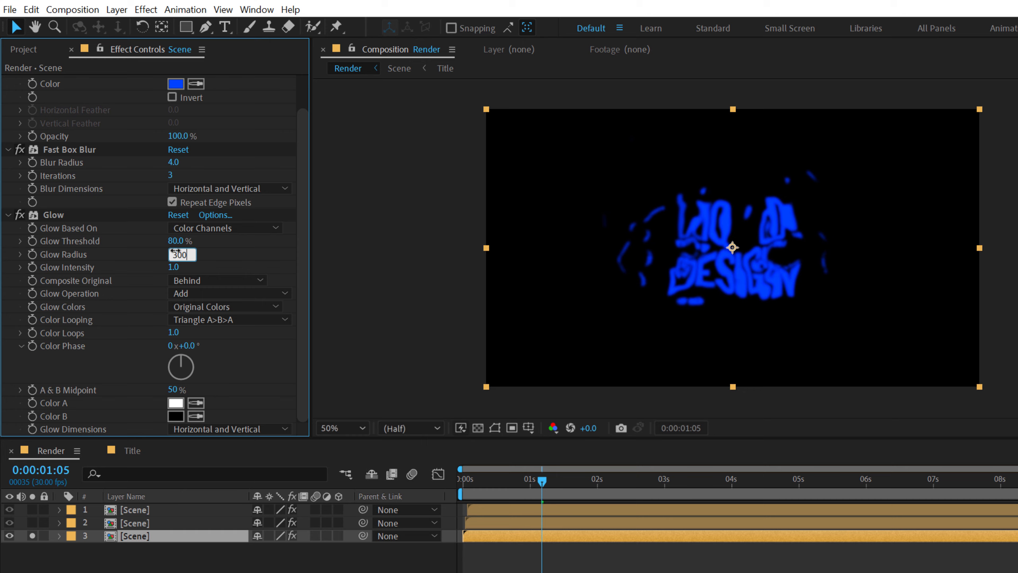
key(Return)
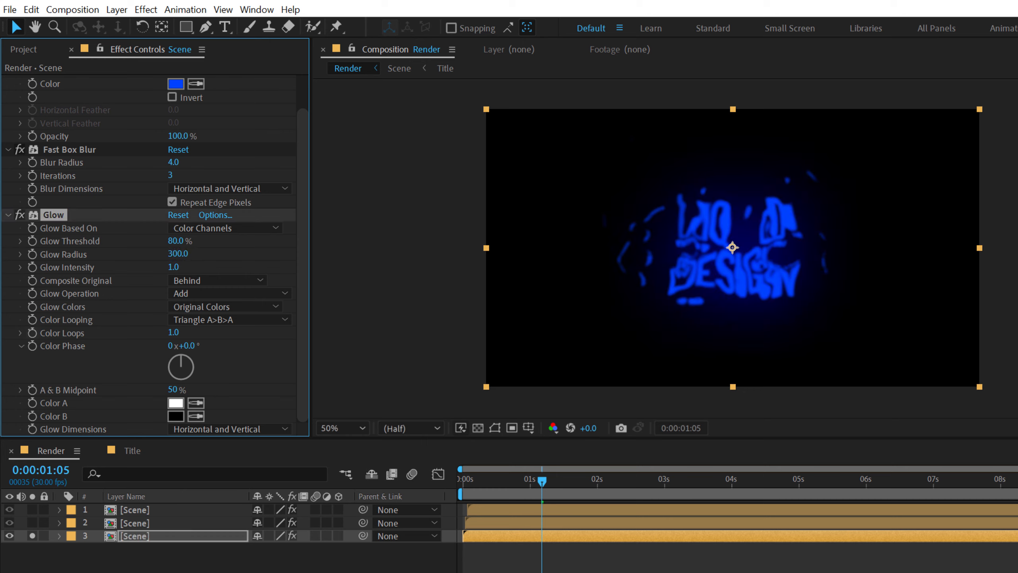
Keyframe the dark-blue layer's Glow Intensity from 1.0 at 0:00:01:20 to 0.0 at 0:00:02:25
drag(542, 481, 572, 489)
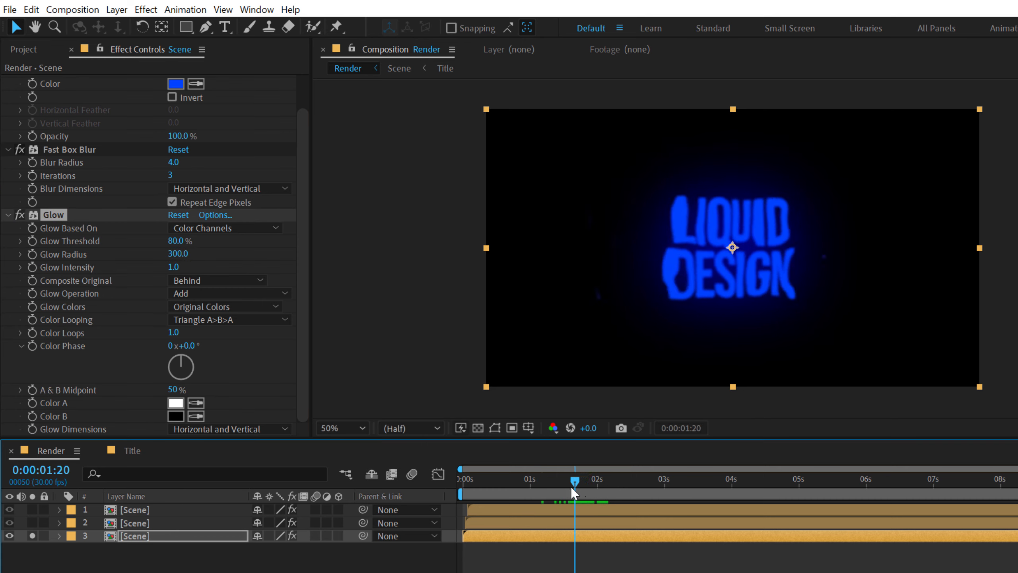
click(32, 268)
drag(581, 483, 653, 486)
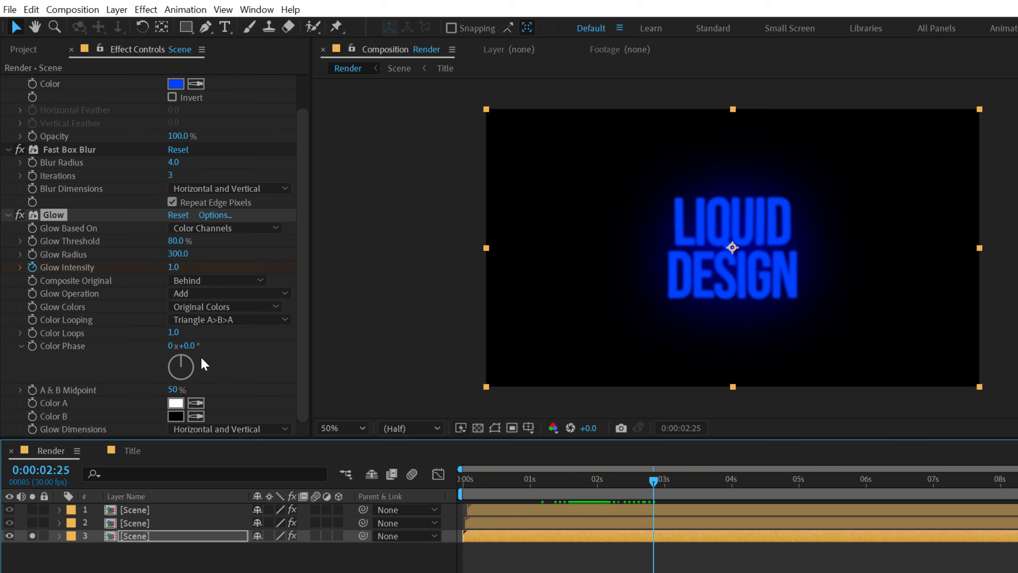
drag(182, 269, 46, 272)
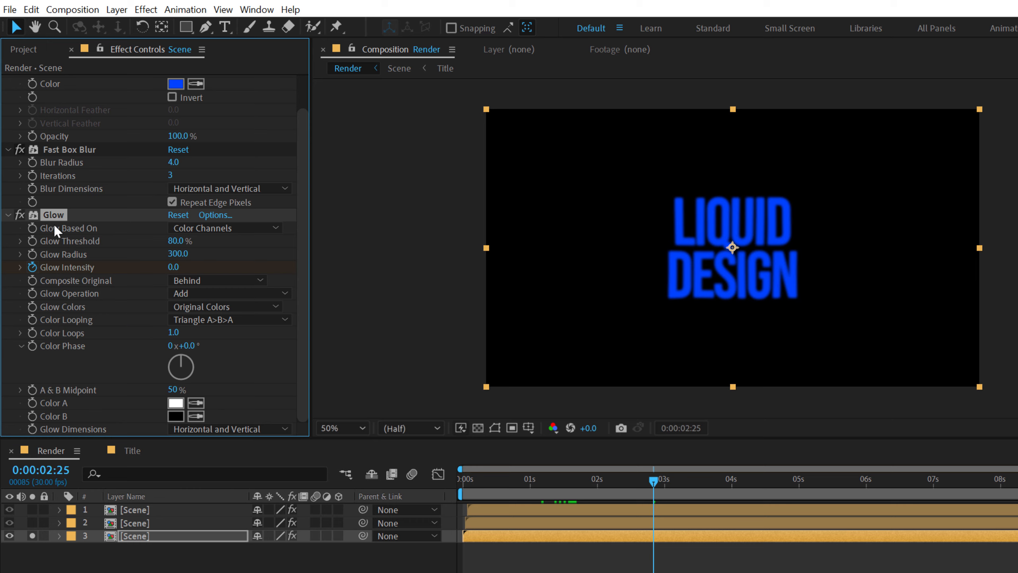
key(u)
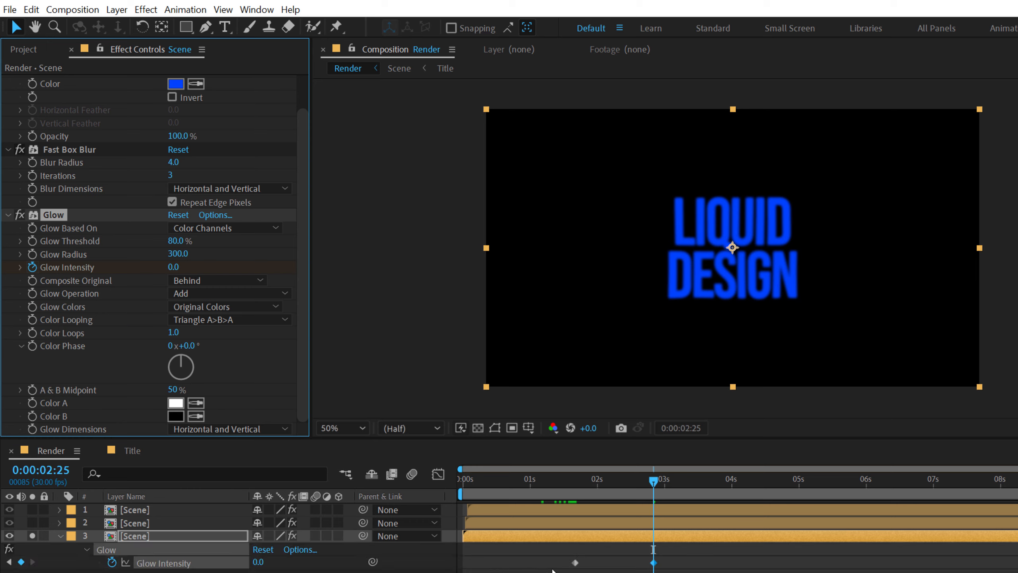
Copy the keyframed Glow onto the light-blue Scene layer at 0:00:01:20, unsolo the dark-blue layer, and preview the combined look
click(574, 481)
click(150, 522)
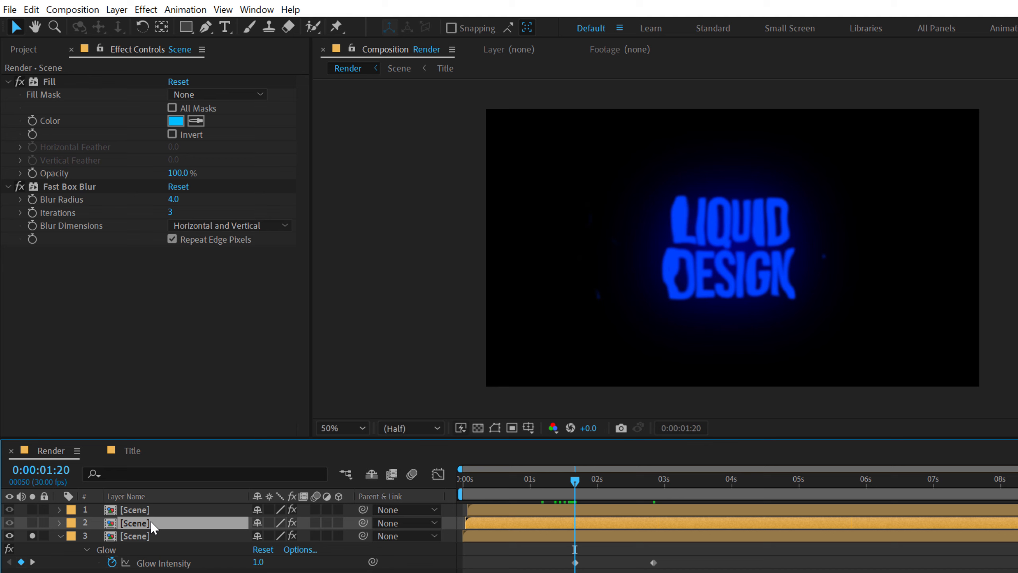
key(ctrl+v)
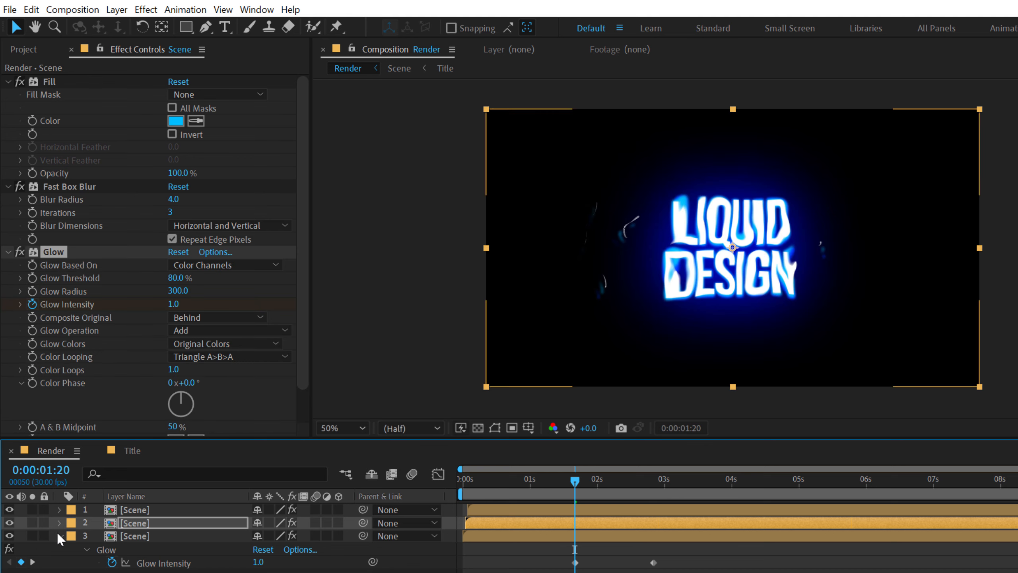
drag(584, 480, 552, 489)
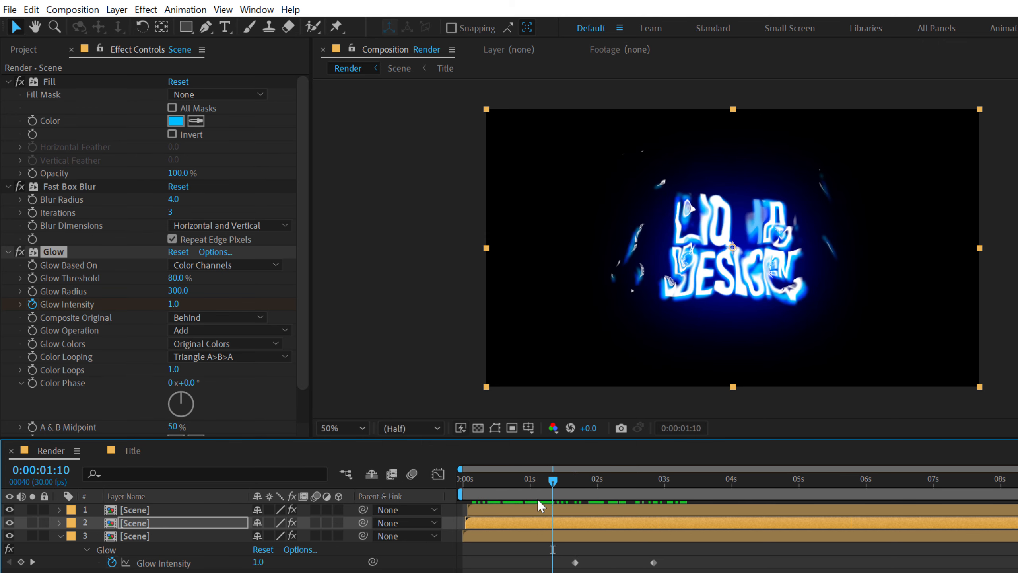
Set the Glow Radius on the light-blue Scene layer to 150
click(149, 523)
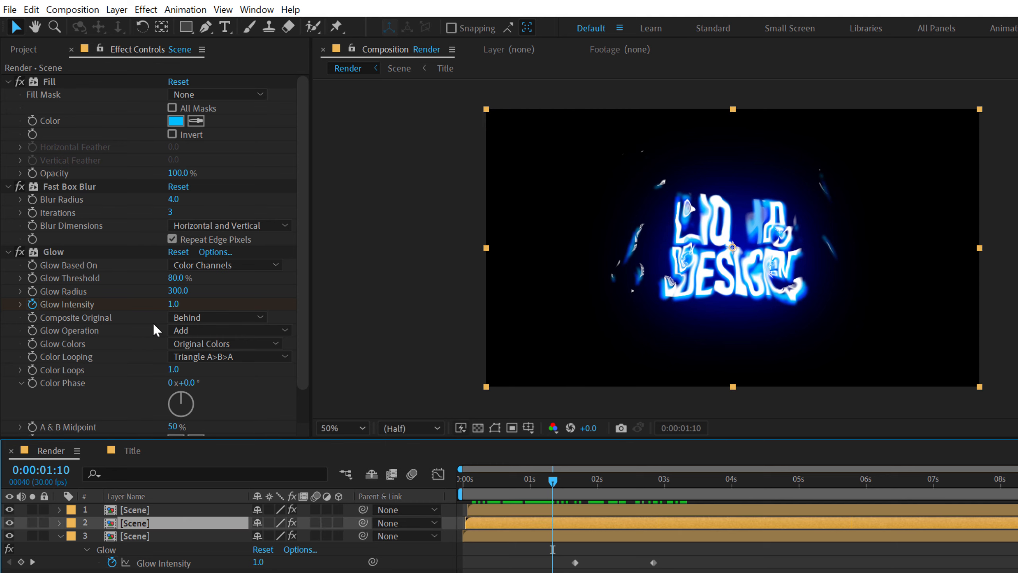
click(180, 291)
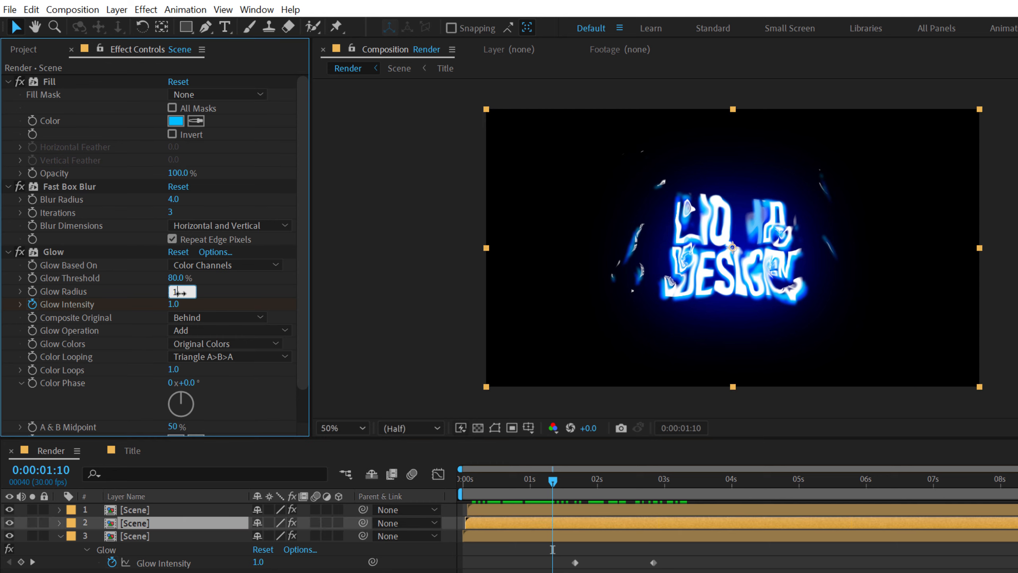
text(150)
click(521, 569)
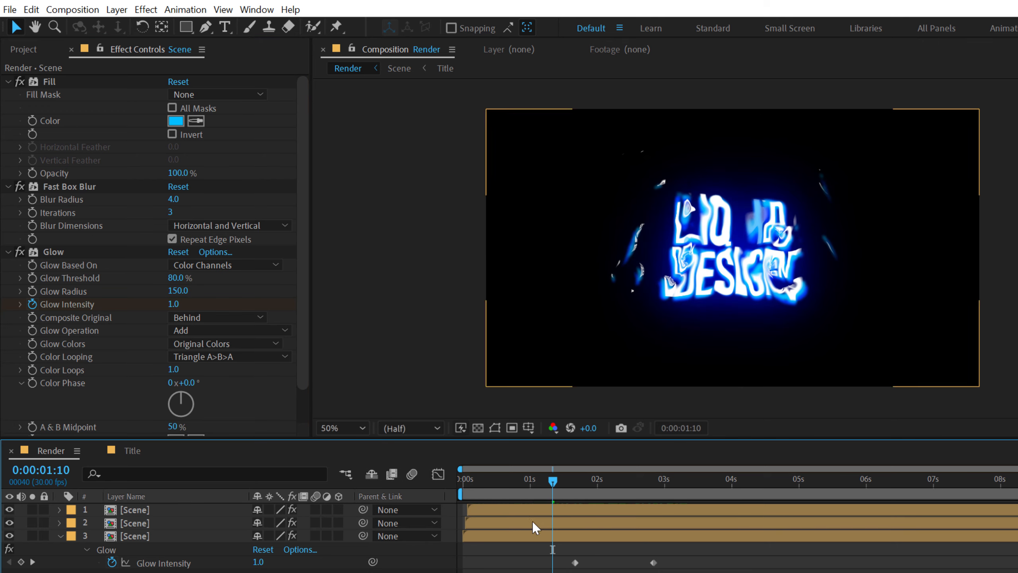
Switch the project's color depth to 16 bpc and collapse the dark-blue Scene layer's properties
click(23, 49)
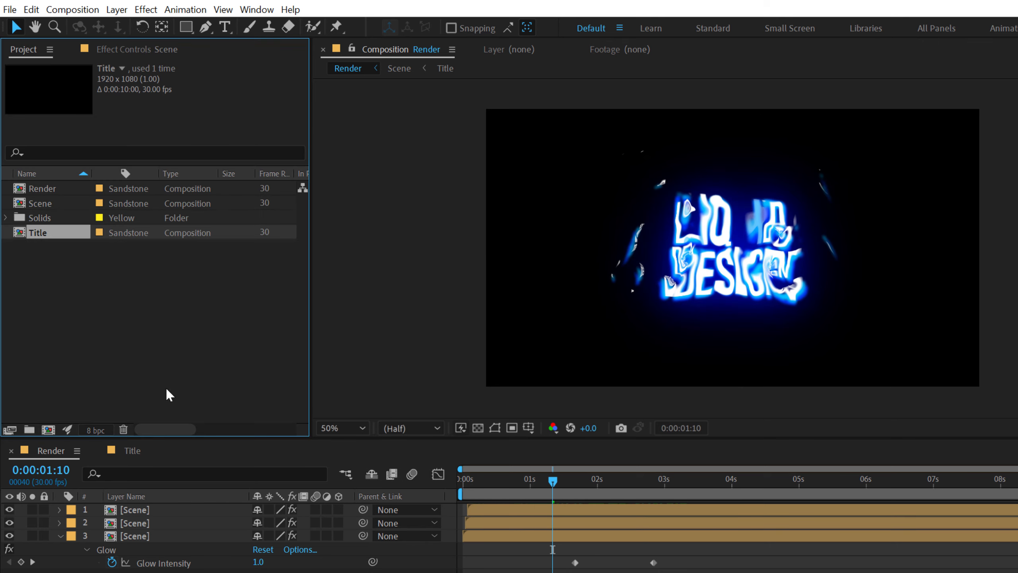
click(76, 339)
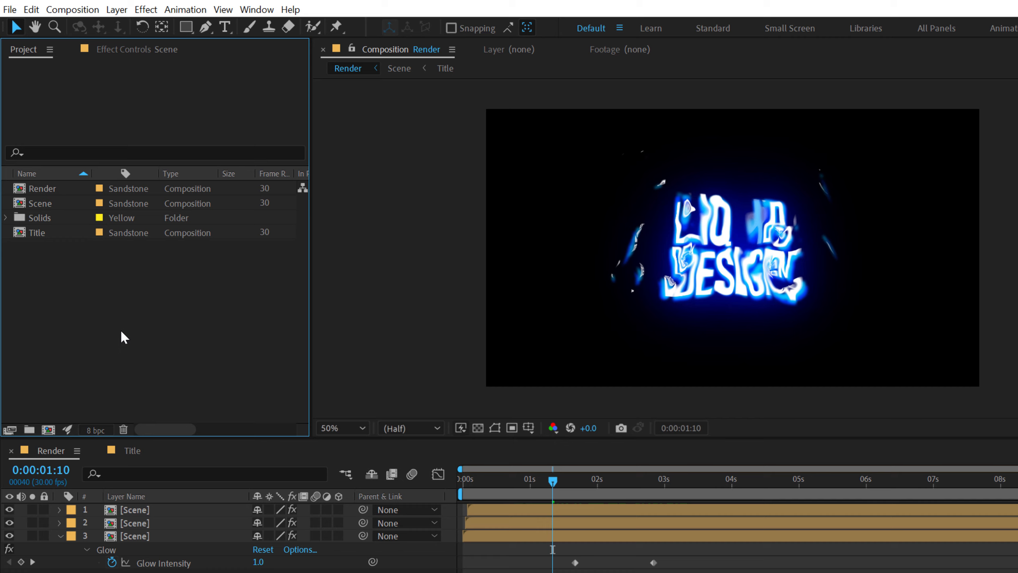
alt+click(108, 433)
click(60, 536)
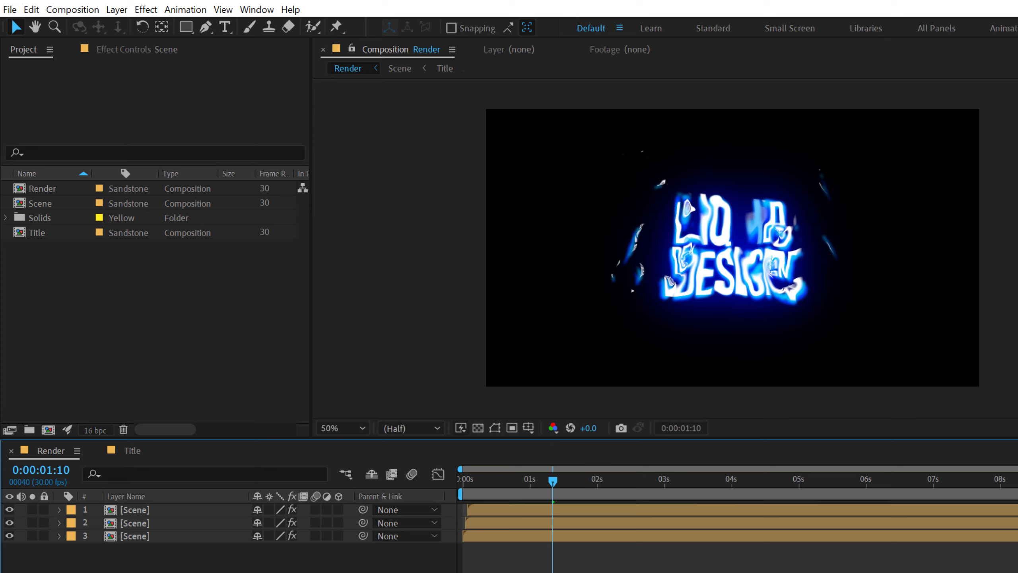
Add an adjustment layer above the Scene layers and name it NOise
scroll(531, 349, up, 1)
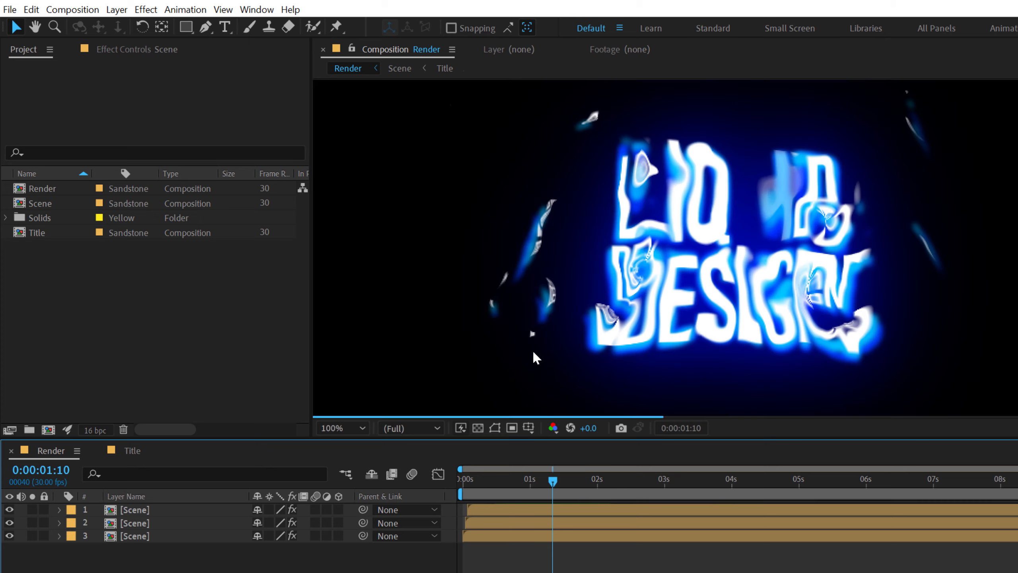
right_click(127, 557)
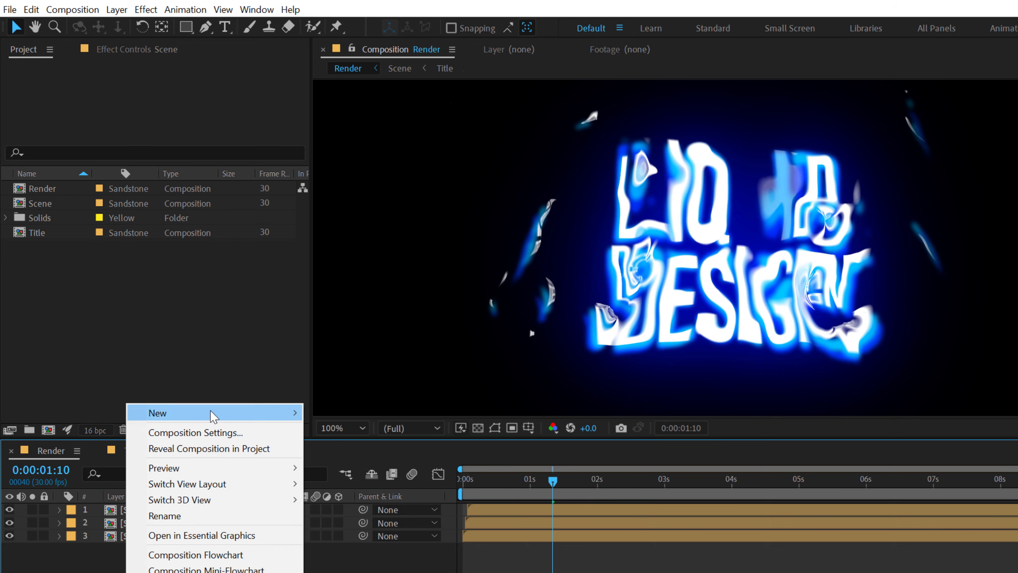
mouse_move(212, 414)
click(370, 527)
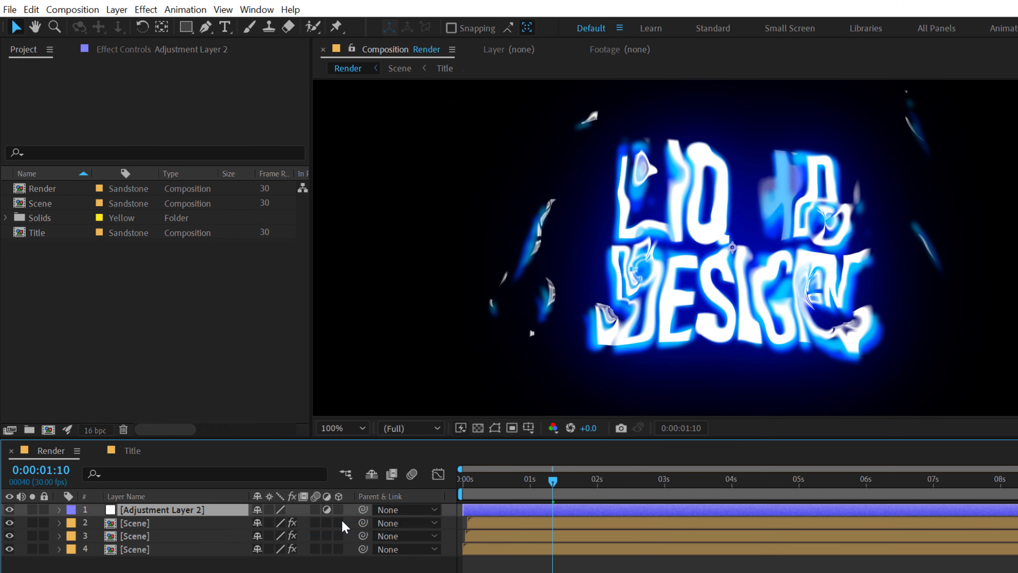
key(Return)
text(NOise)
key(Return)
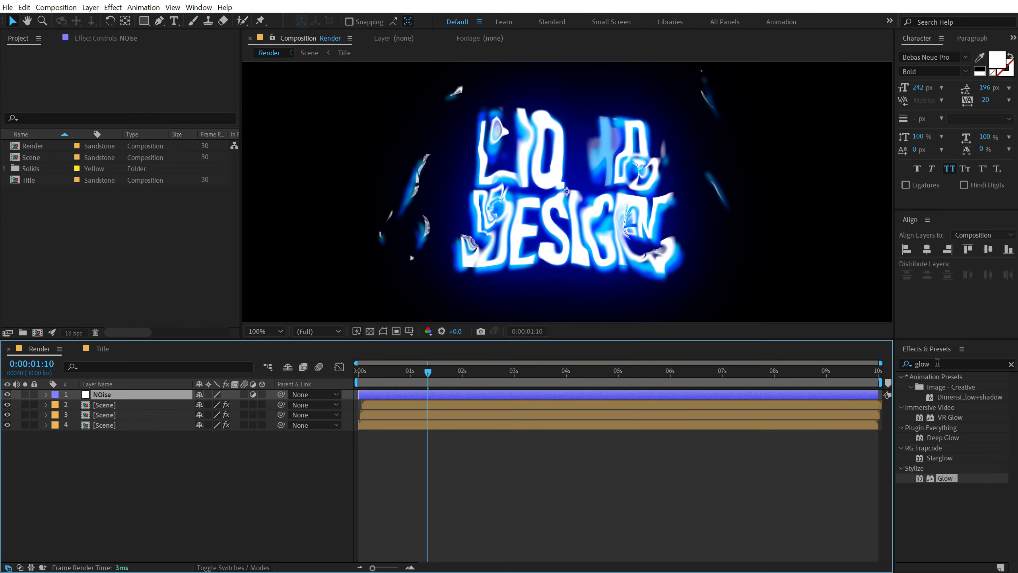
Apply the Noise effect to the NOise adjustment layer, turn off Clip Result Values, and set Amount of Noise to 5%
click(937, 363)
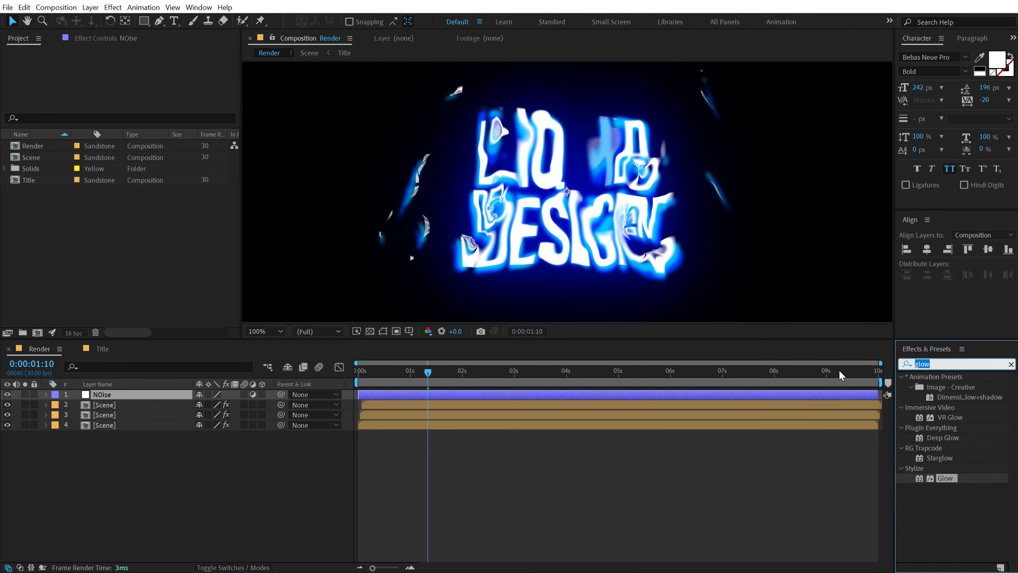
text(nois)
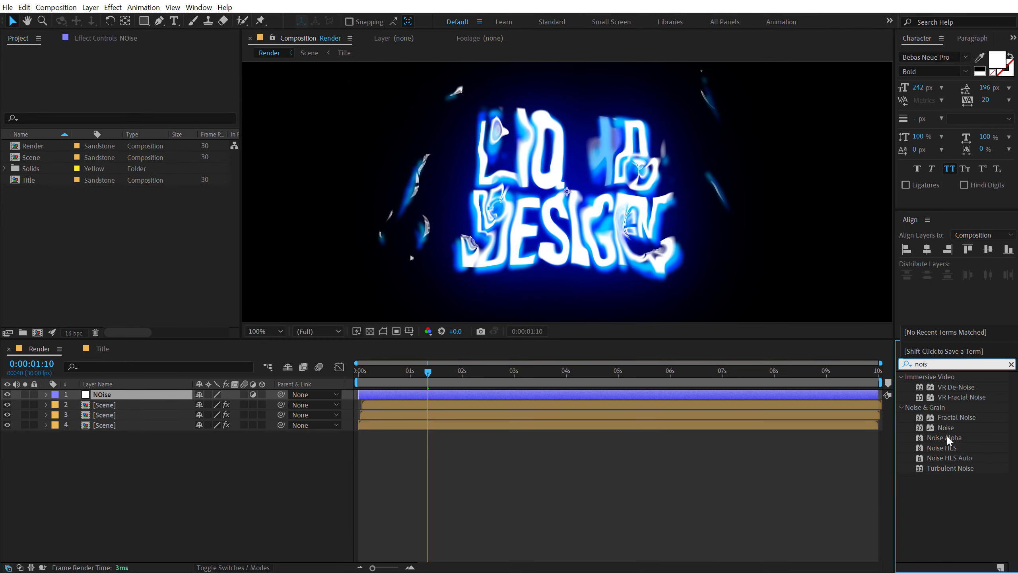
drag(946, 427, 168, 114)
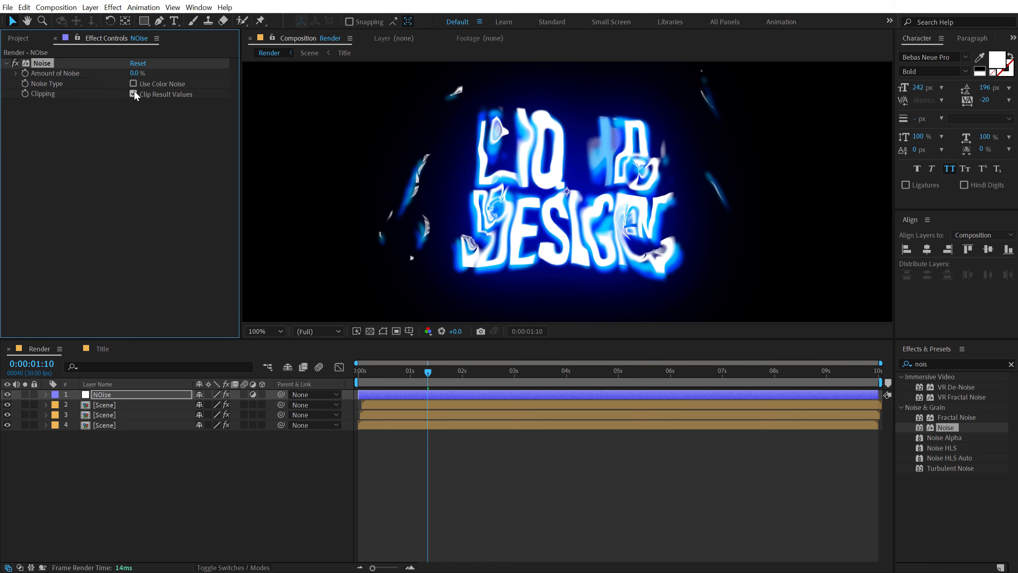
click(137, 74)
text(4)
click(132, 153)
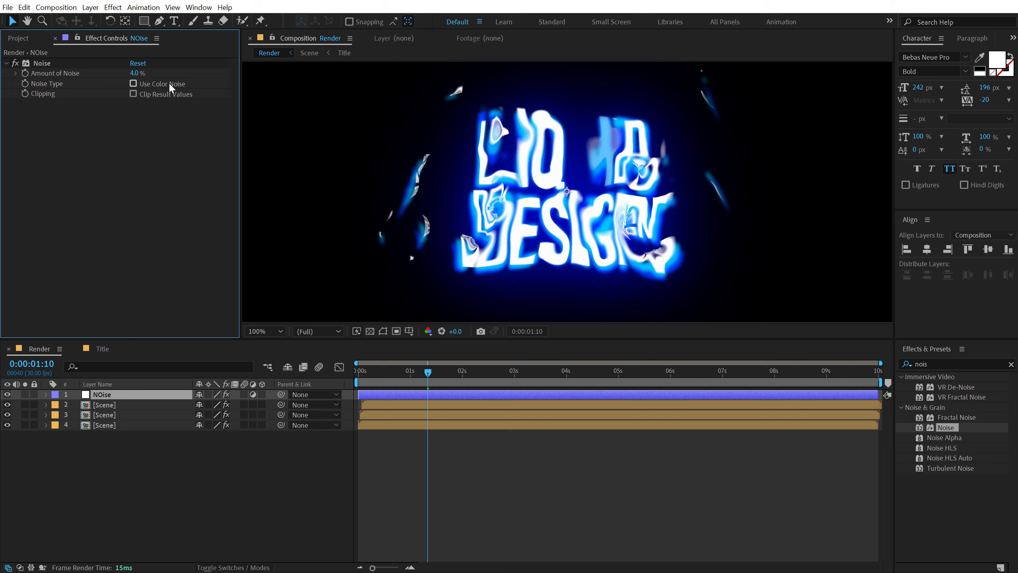
click(137, 74)
text(5)
click(140, 163)
Preview the Render composition from the start, and end the work area at about 0:00:03:20
click(289, 473)
key(period)
key(comma)
key(comma)
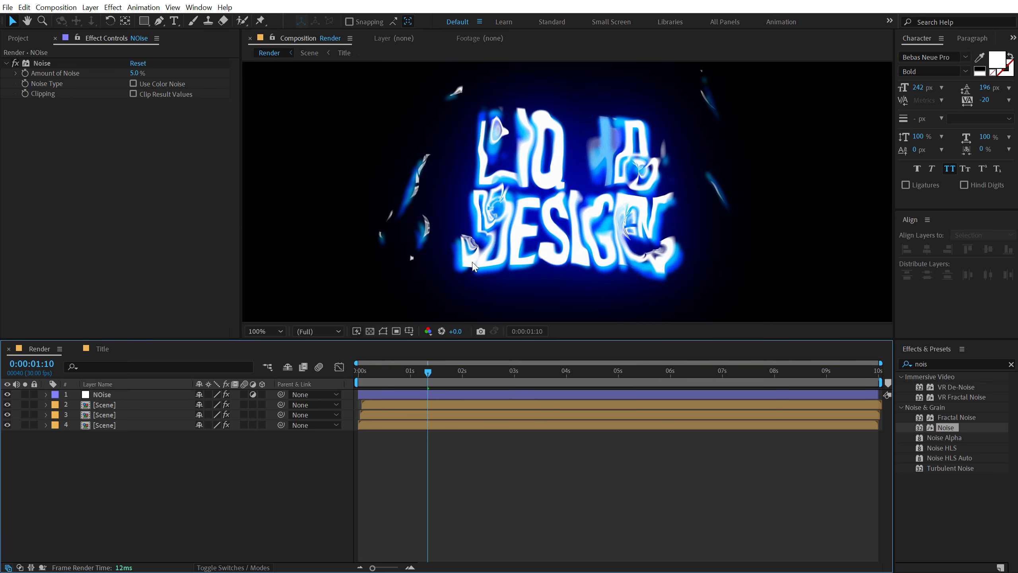
drag(398, 369, 310, 378)
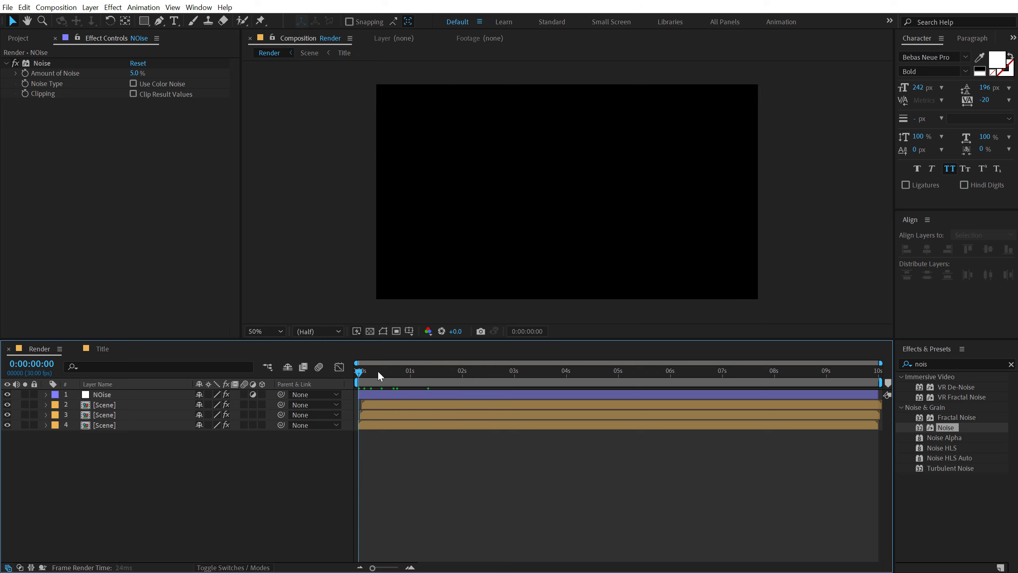
key(space)
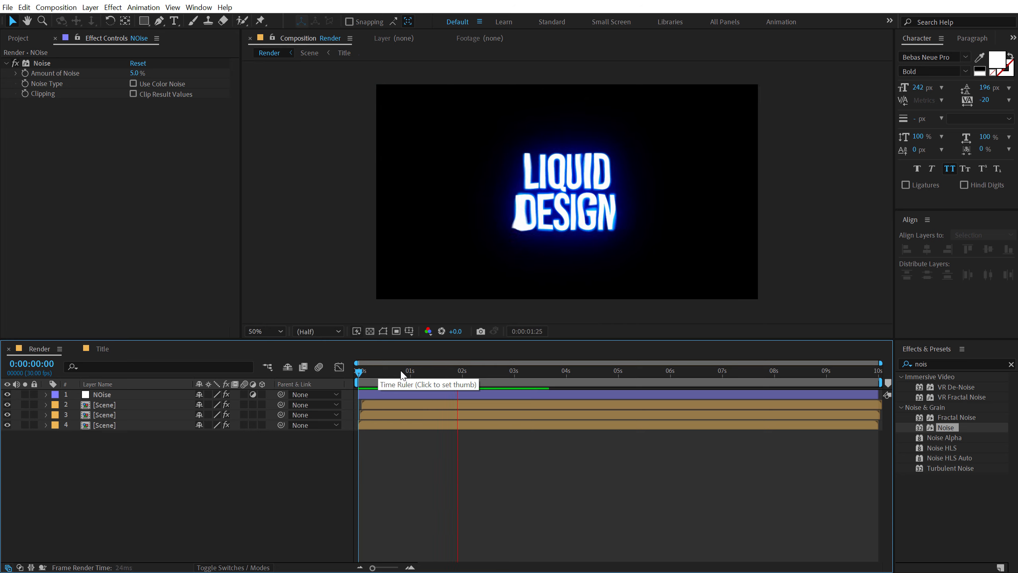
drag(531, 374, 549, 375)
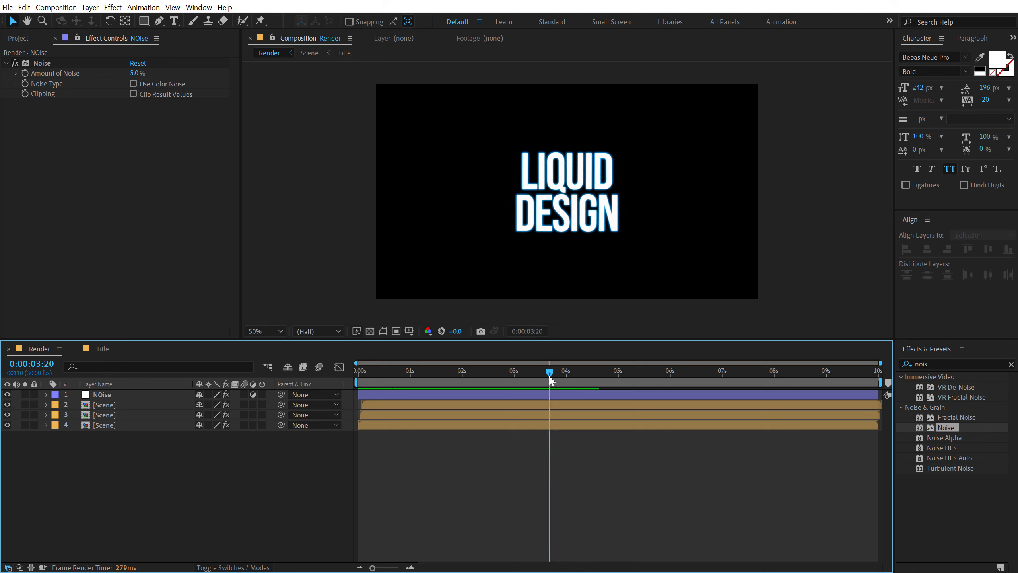
key(space)
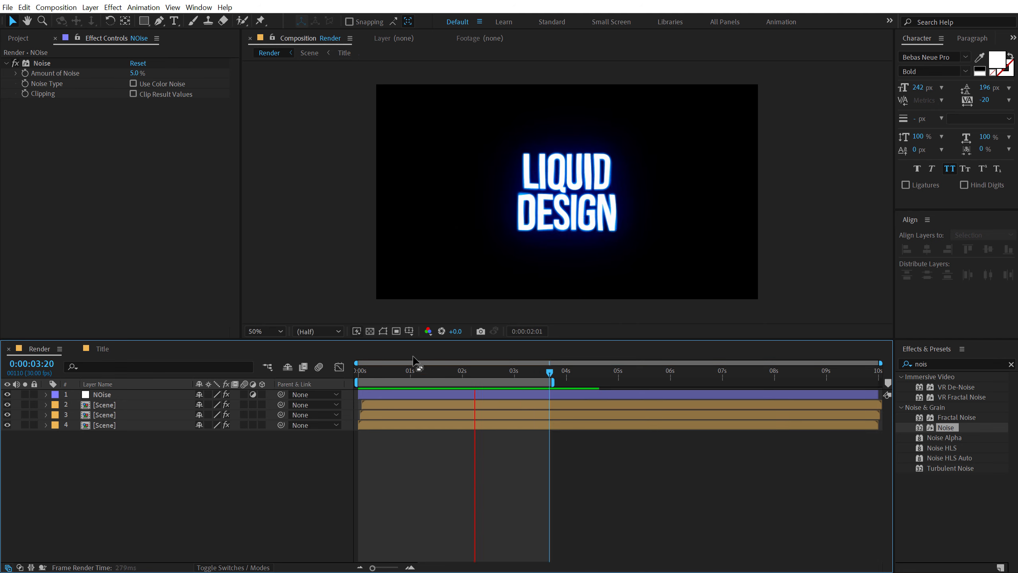
mouse_move(413, 372)
mouse_down()
mouse_move(433, 377)
mouse_move(399, 380)
mouse_move(413, 383)
mouse_up()
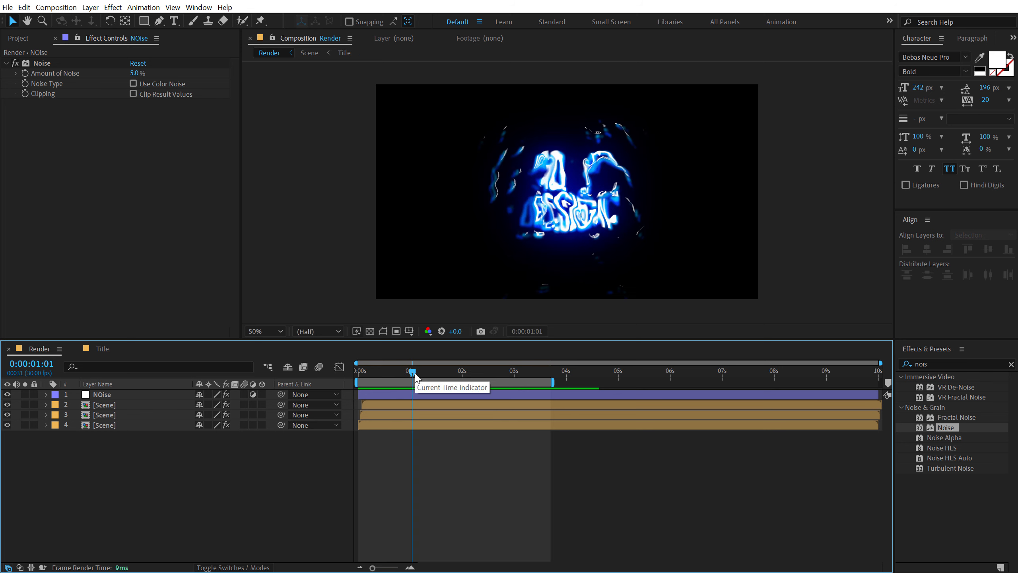
Replace the text in the Title composition with "canda shope" and collapse the text layer's properties
click(101, 349)
click(125, 393)
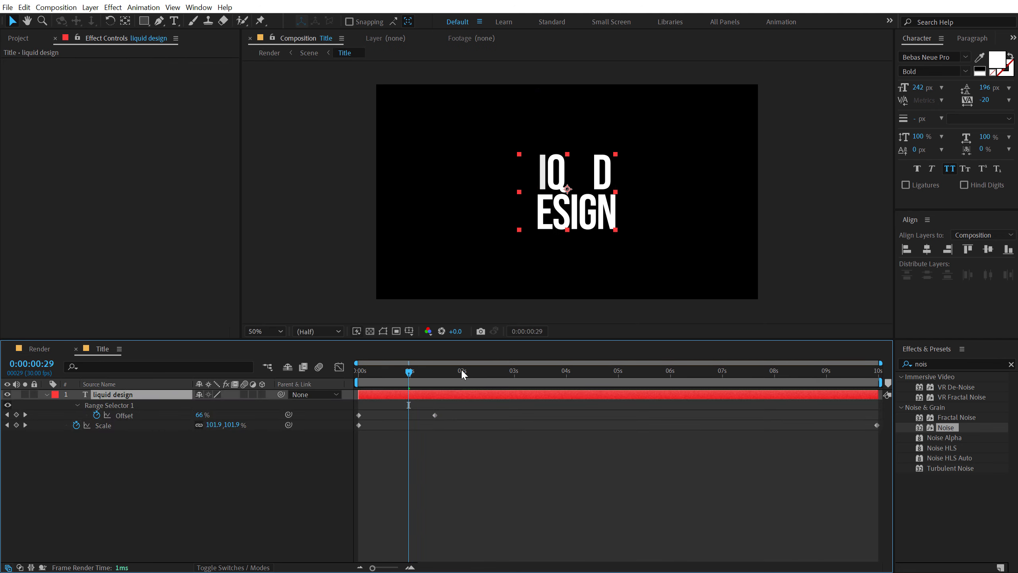
click(504, 371)
double_click(104, 395)
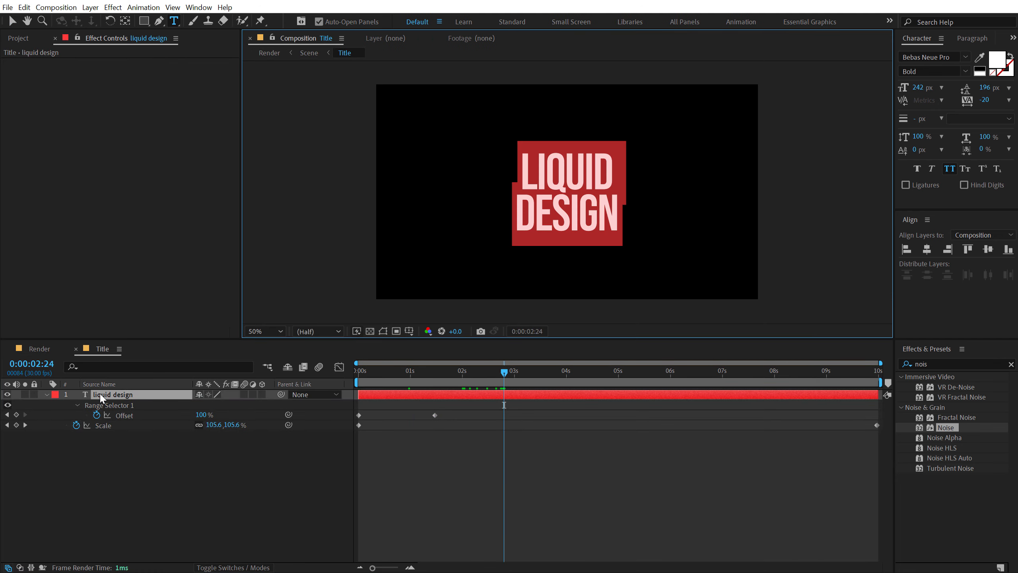
text(canda sh)
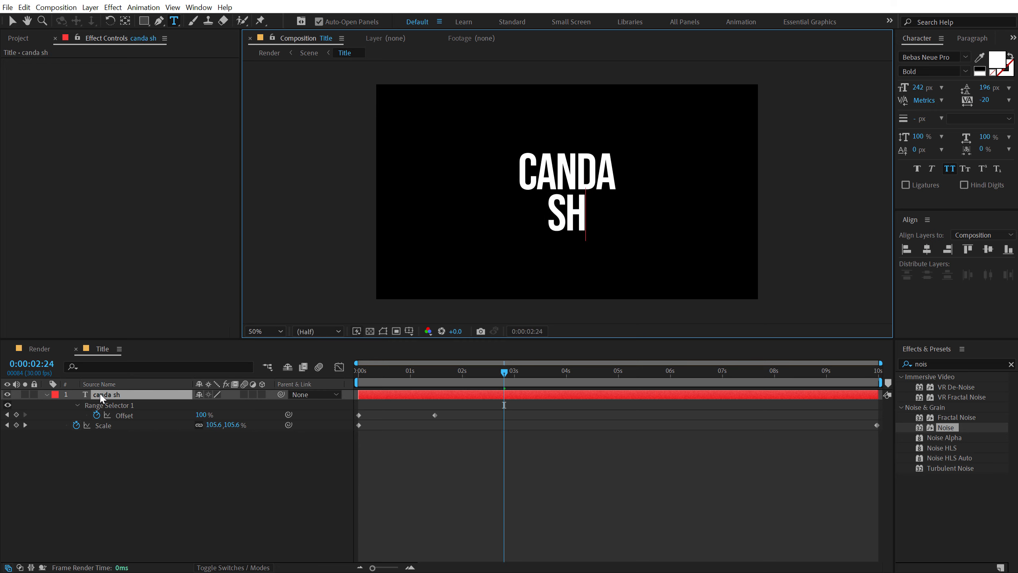
text(ope)
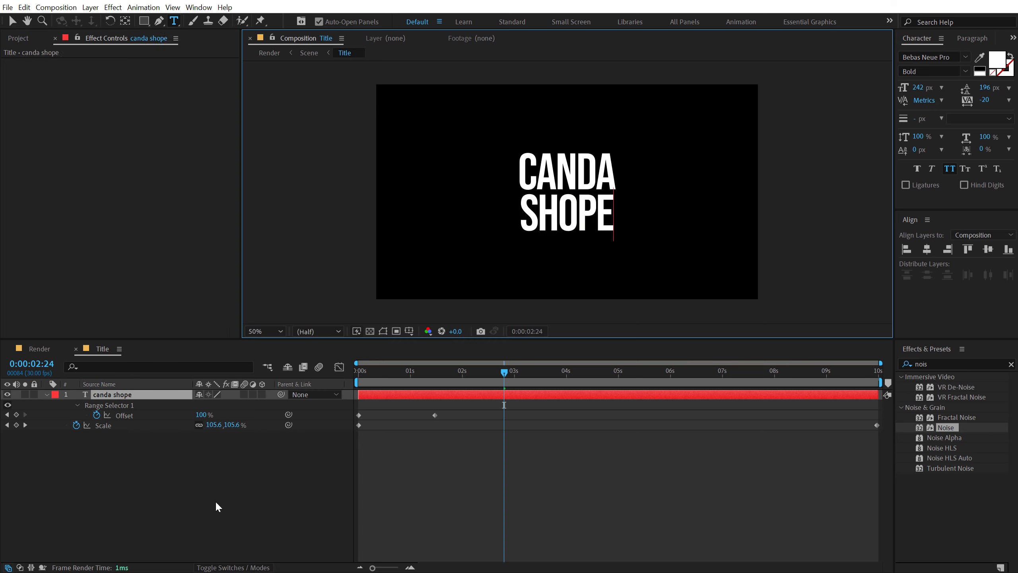
click(215, 500)
click(46, 395)
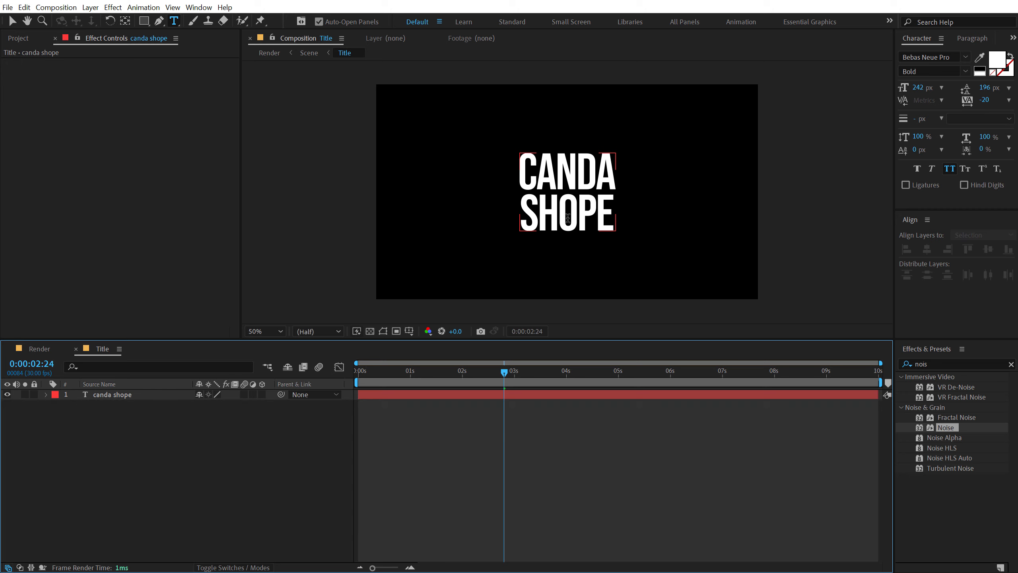
click(13, 19)
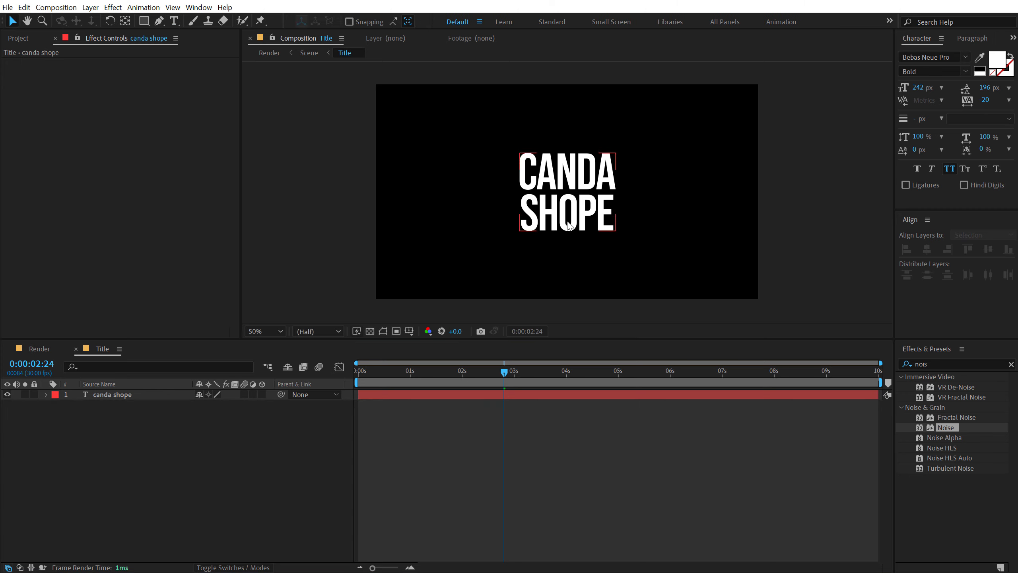
In the Render composition, set the Fill color of the bottommost Scene layer to purple, C600FF
click(49, 350)
click(110, 427)
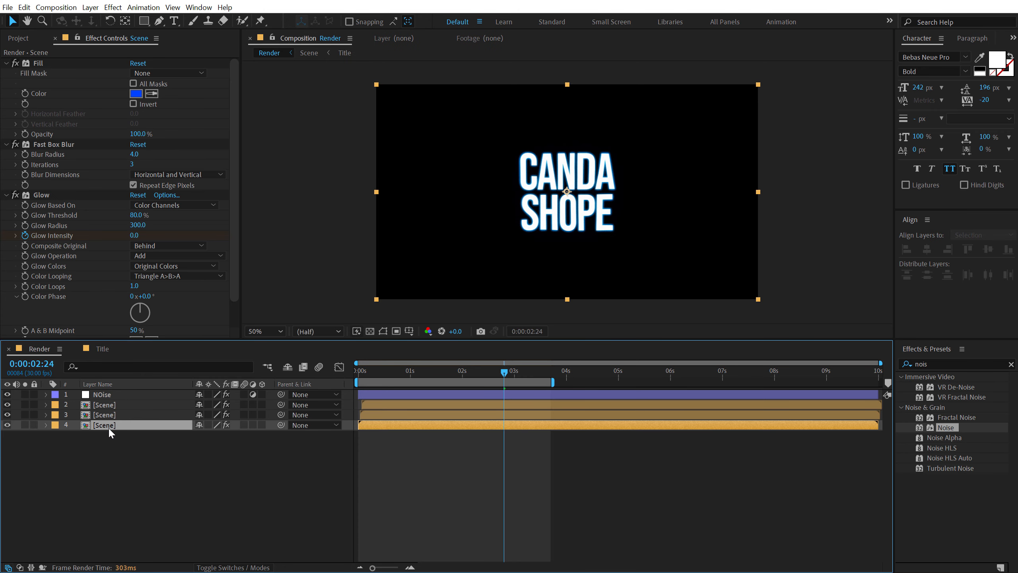
click(136, 94)
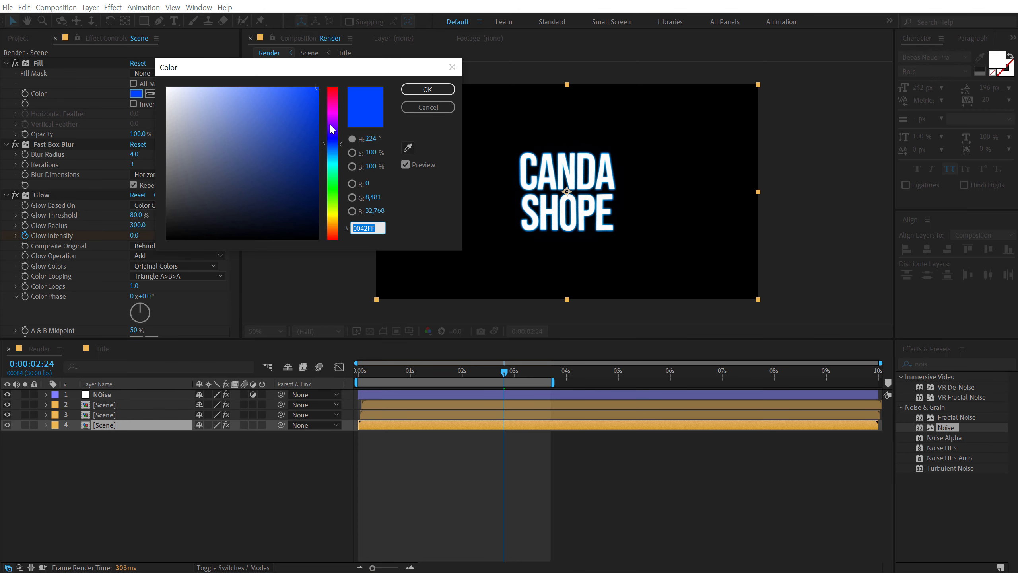
drag(331, 128, 341, 118)
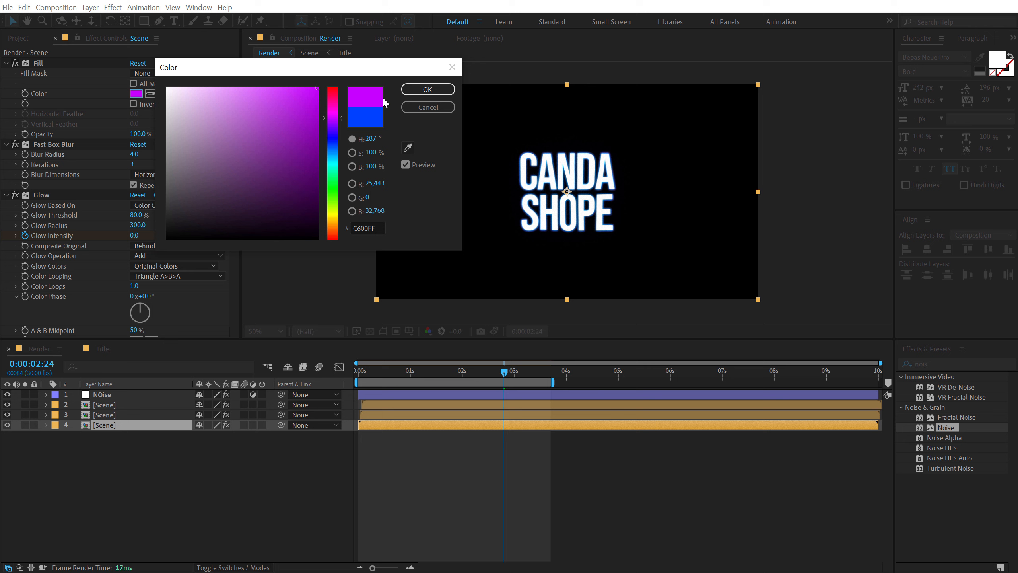
click(421, 95)
Set the Fill color of the middle Scene layer to pinkish red and scrub through the first second to check it
click(105, 414)
click(136, 93)
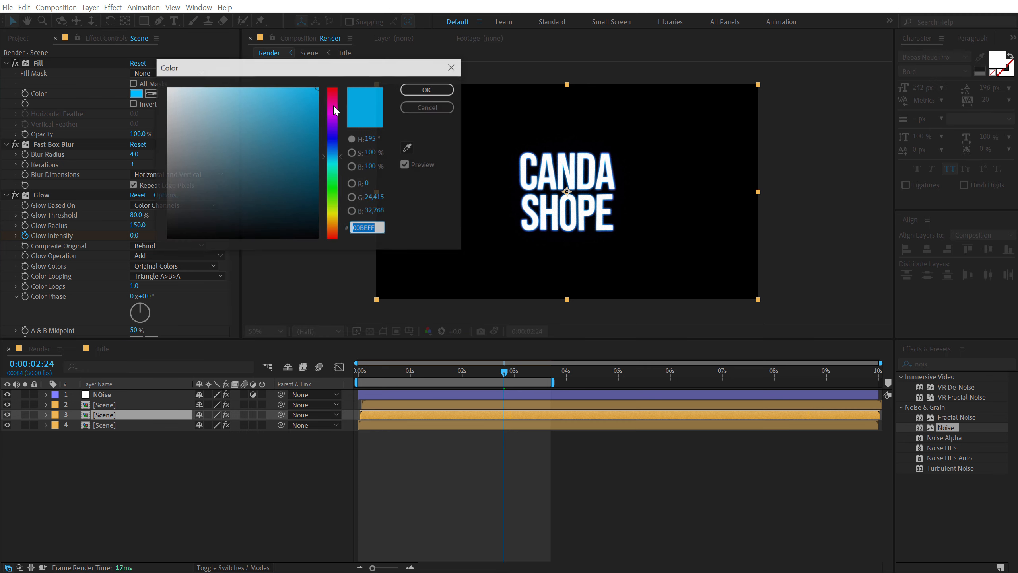
click(338, 98)
click(422, 91)
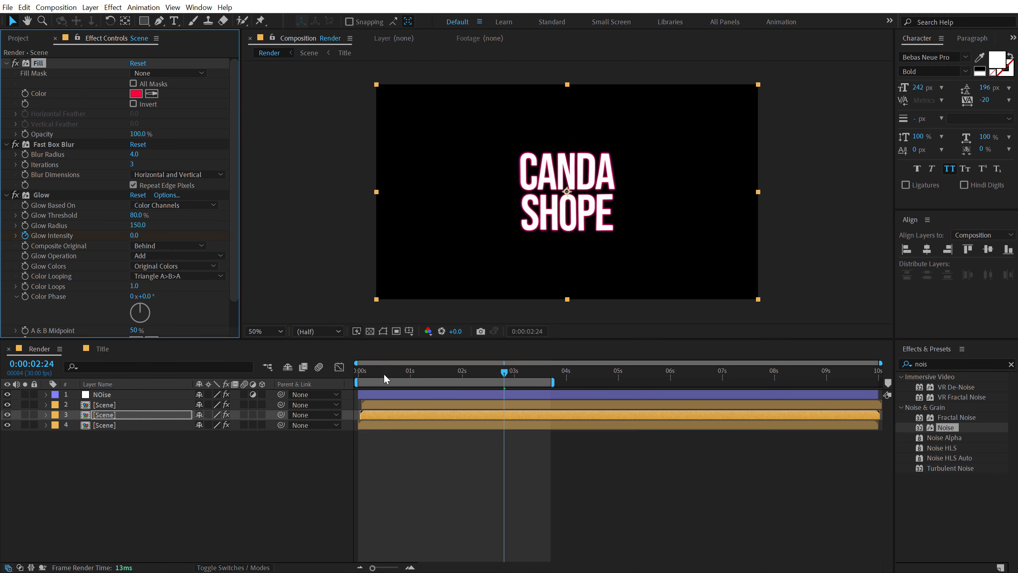
drag(386, 375, 417, 379)
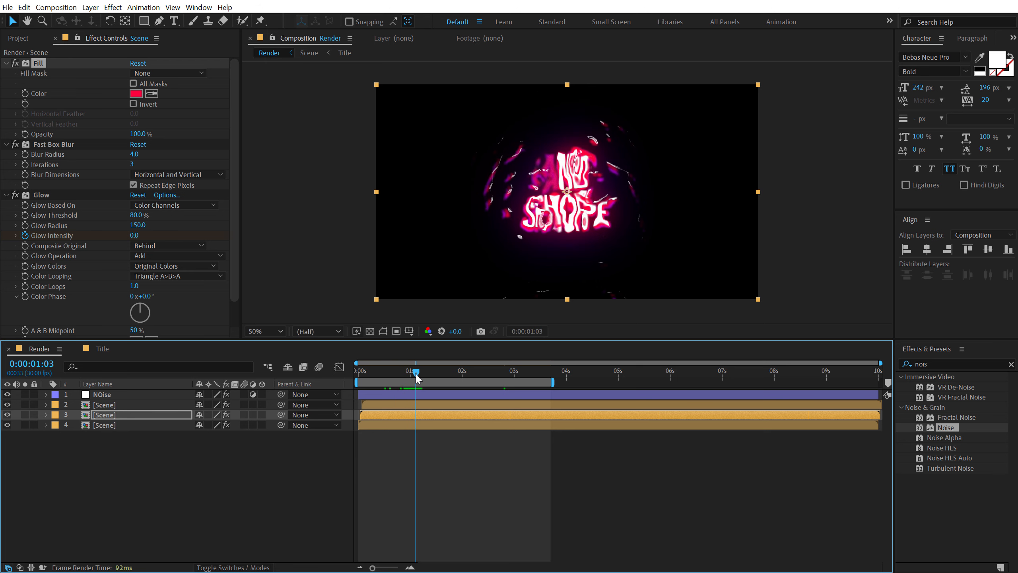
Open the Scene composition and set CC Mr. Mercury's Radius X to 170 on the Effect layer
double_click(103, 404)
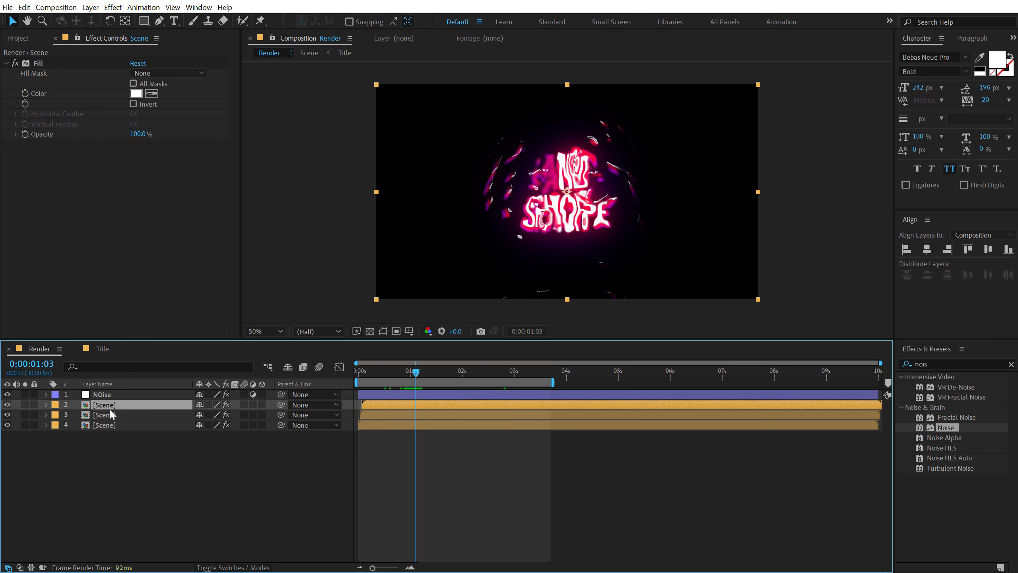
click(105, 396)
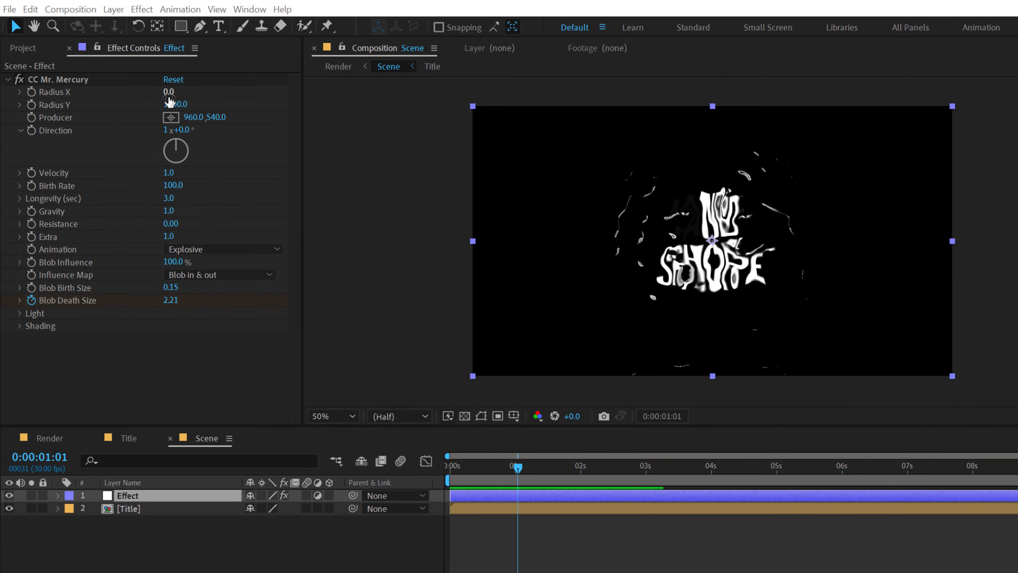
click(169, 93)
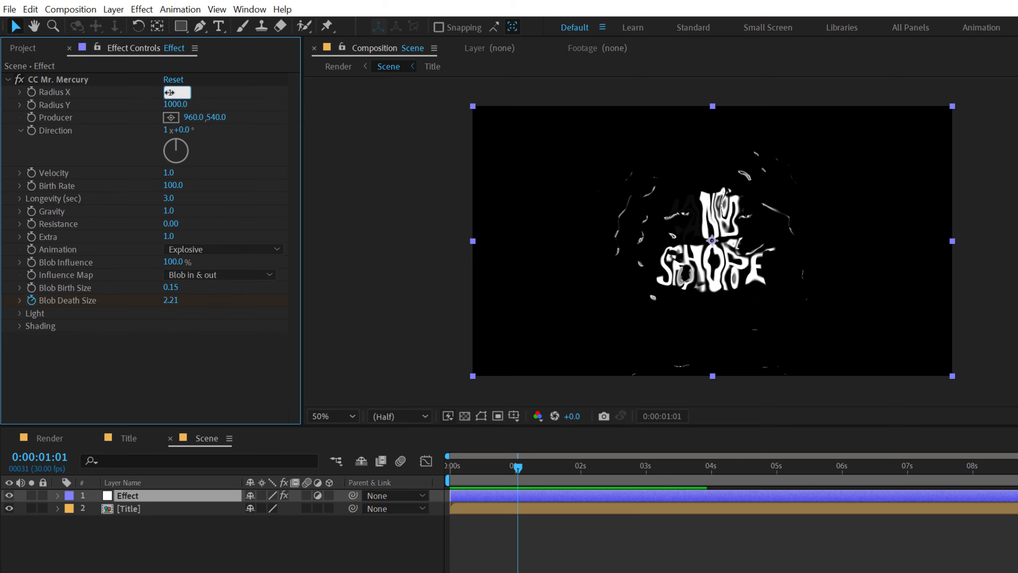
text(170)
key(Return)
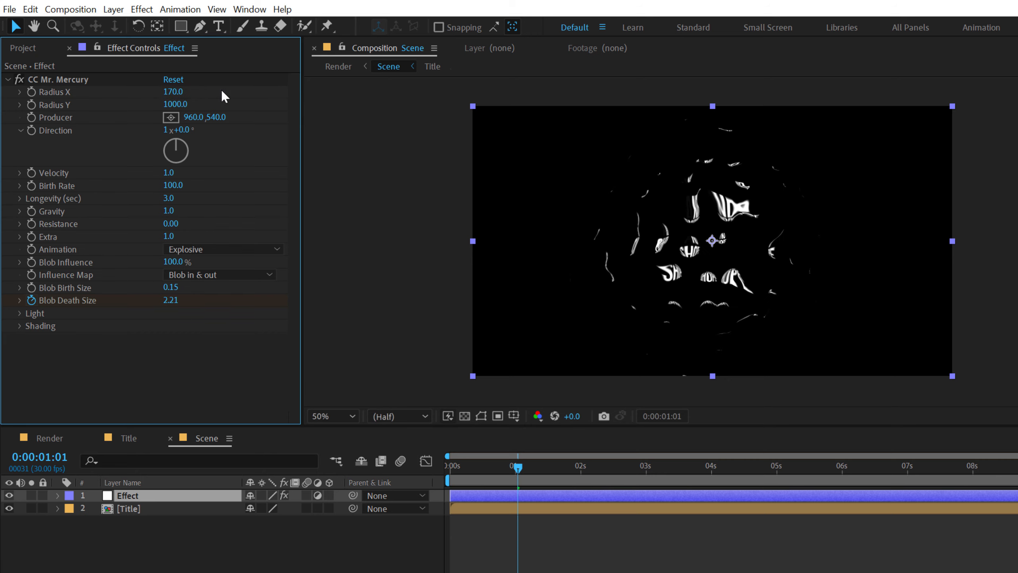
Set CC Mr. Mercury's Animation to Fire and Birth Rate to 70, and scrub through the result to 0:00:01:18
click(201, 249)
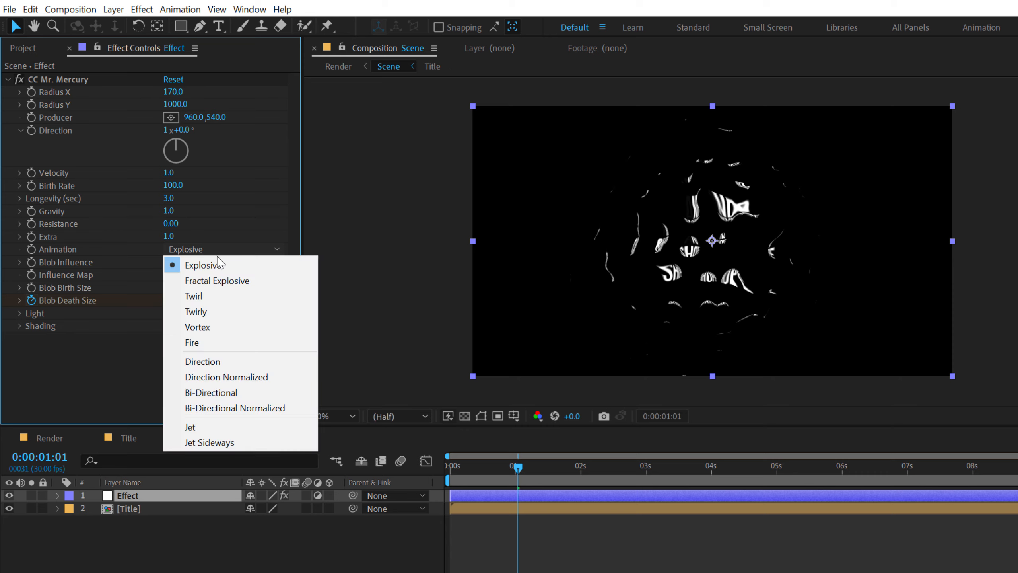
click(209, 338)
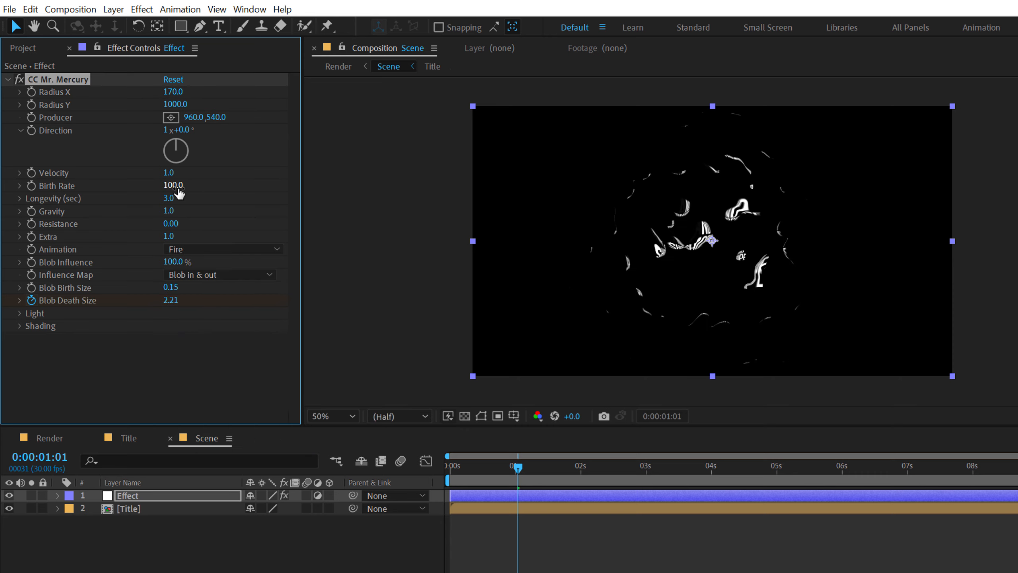
text(70)
key(Return)
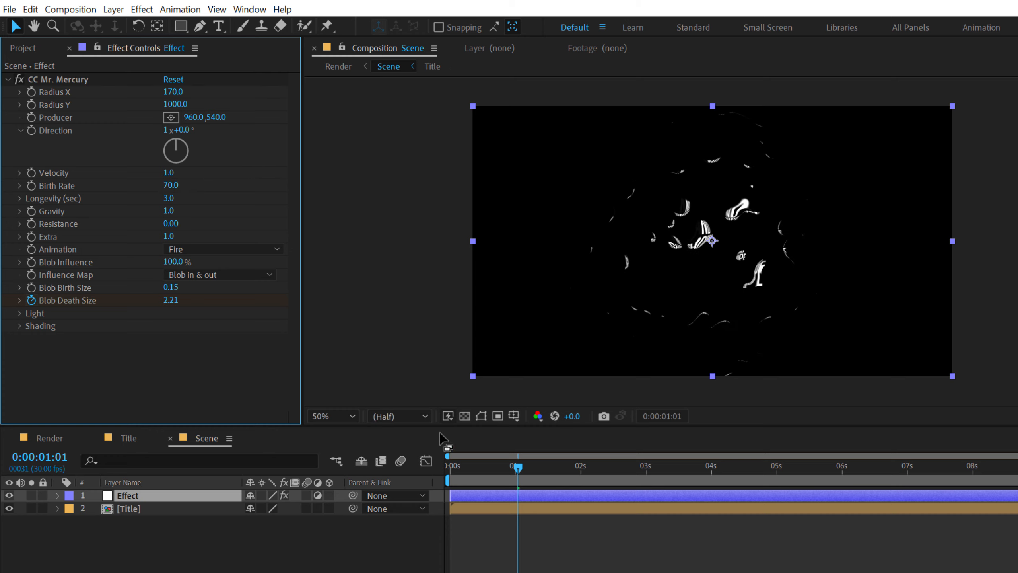
drag(451, 465, 555, 472)
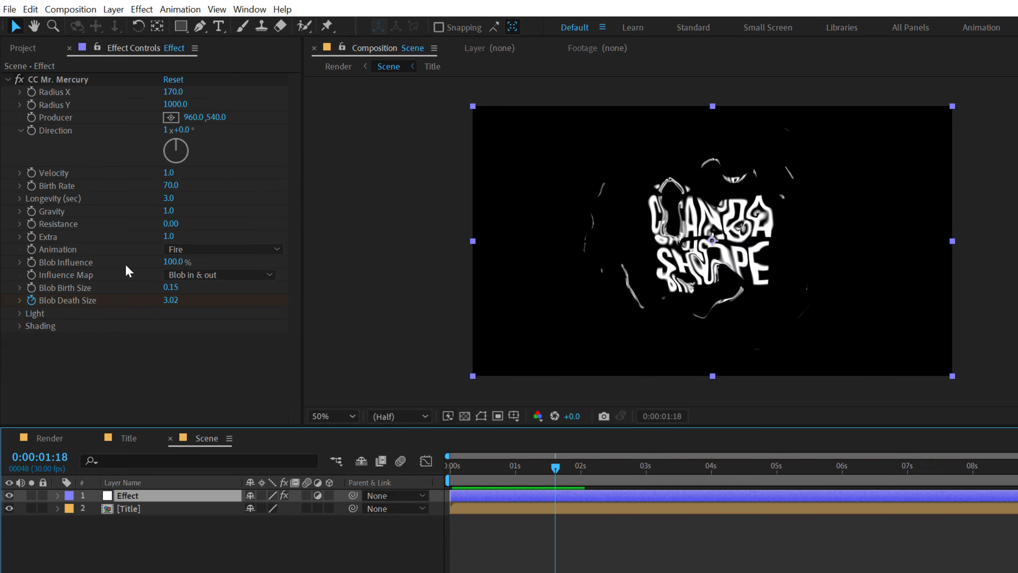
Try the Twirly animation type for CC Mr. Mercury and scrub through the opening of the Scene composition
click(224, 249)
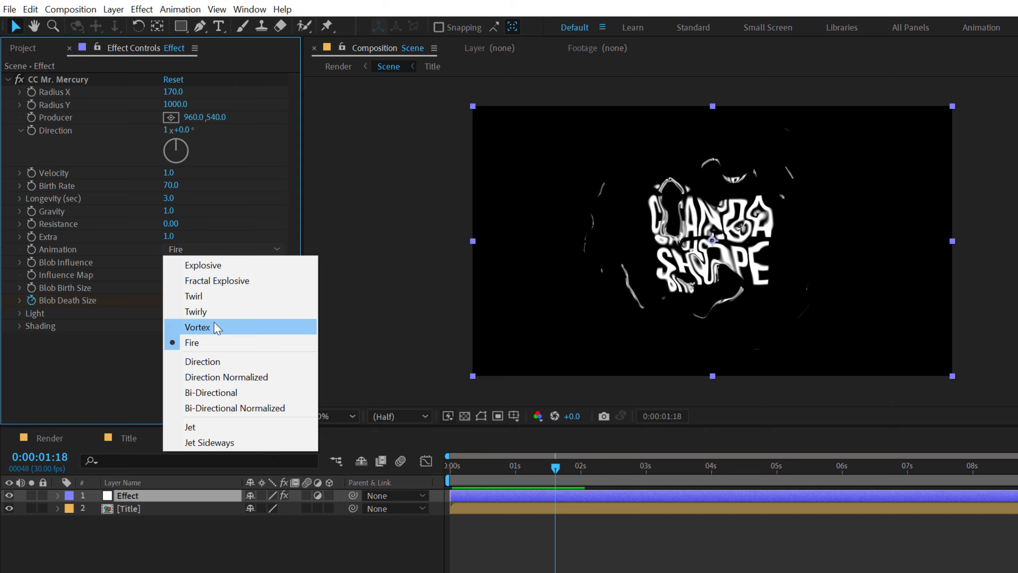
click(210, 312)
drag(457, 466, 524, 468)
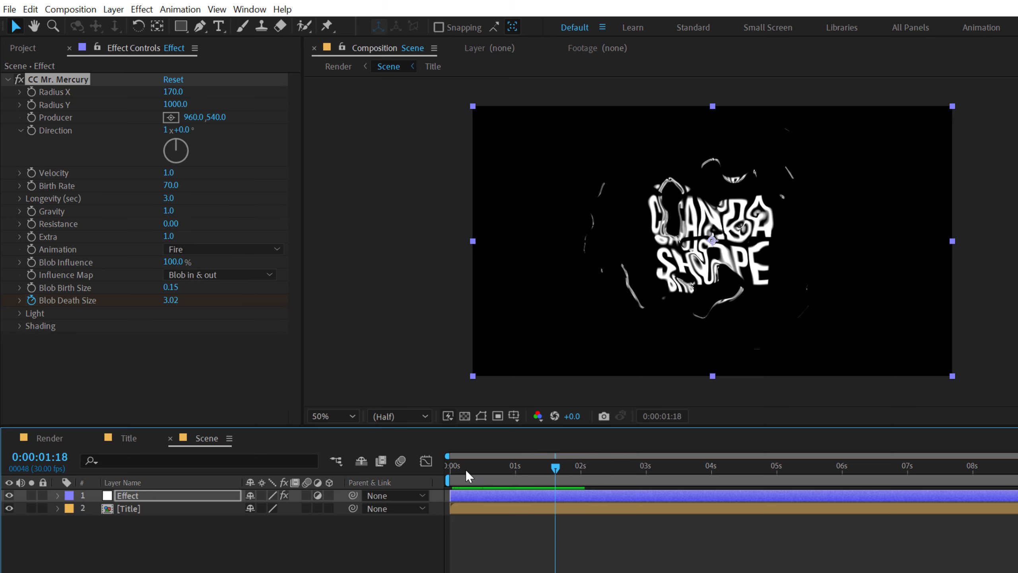
Play the Render composition from its first frame and scrub on to 0:00:02:10 to review the recolored reveal
drag(465, 470, 342, 483)
click(70, 443)
key(space)
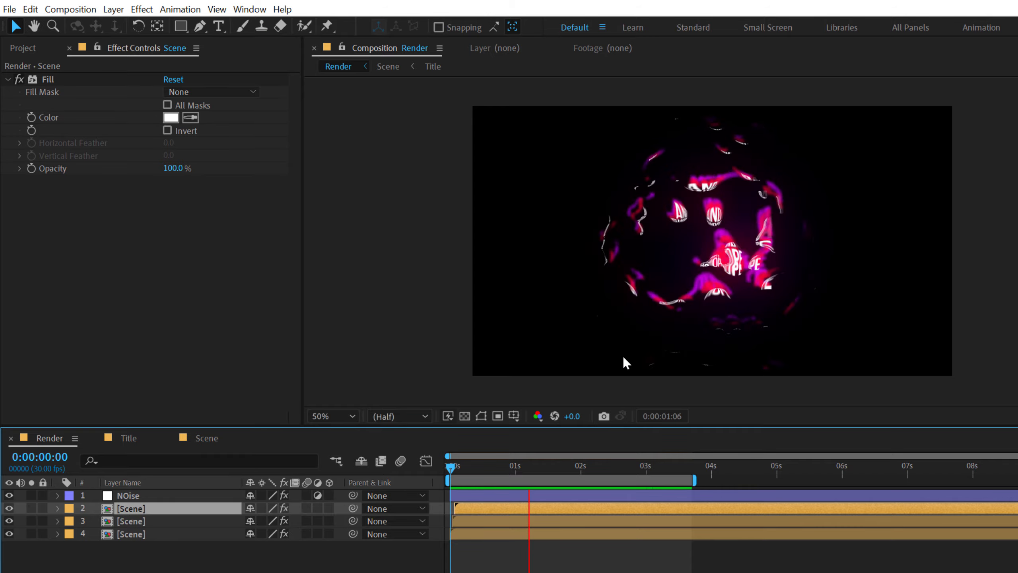
click(555, 466)
drag(557, 461, 603, 466)
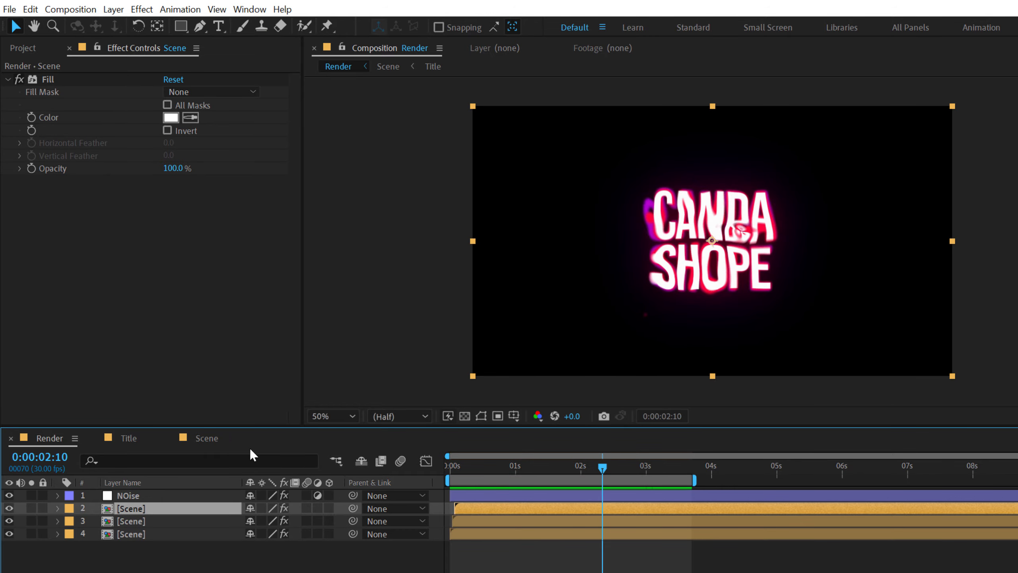
Correct the first word of the text in the Title composition to CANDY and return to the Render composition
click(206, 437)
click(138, 437)
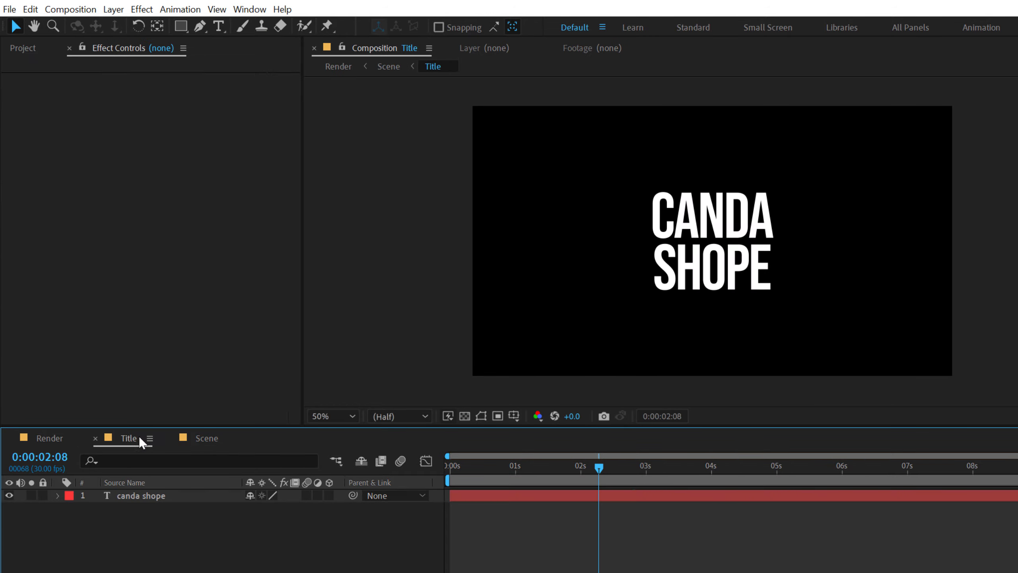
double_click(153, 495)
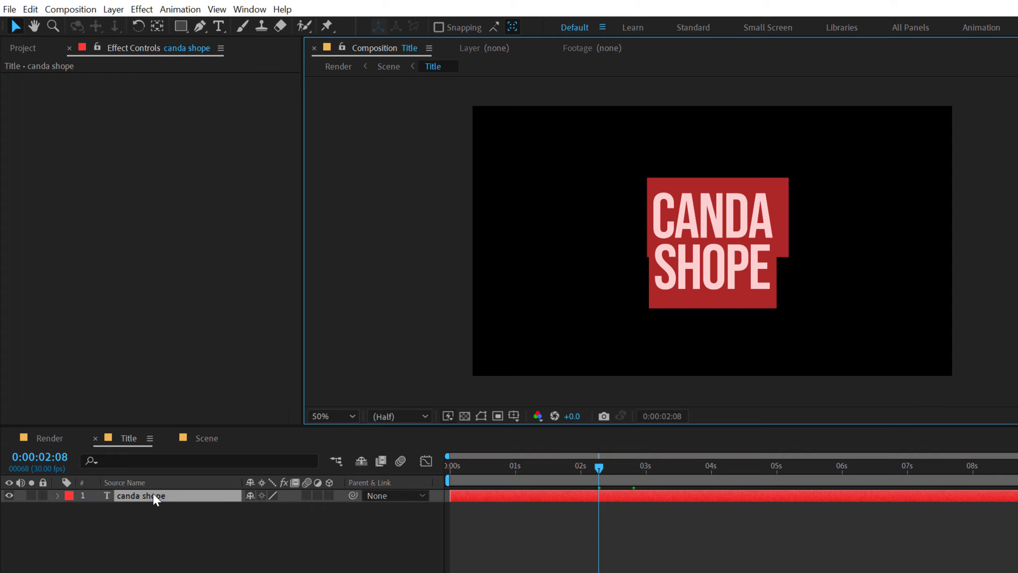
click(769, 219)
key(BackSpace)
text(Y)
click(248, 529)
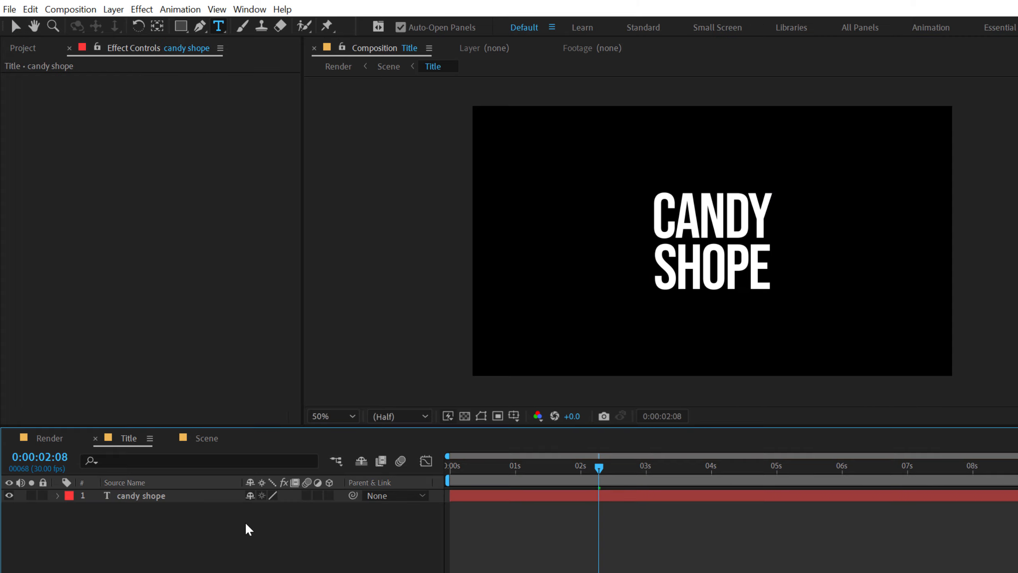
click(50, 438)
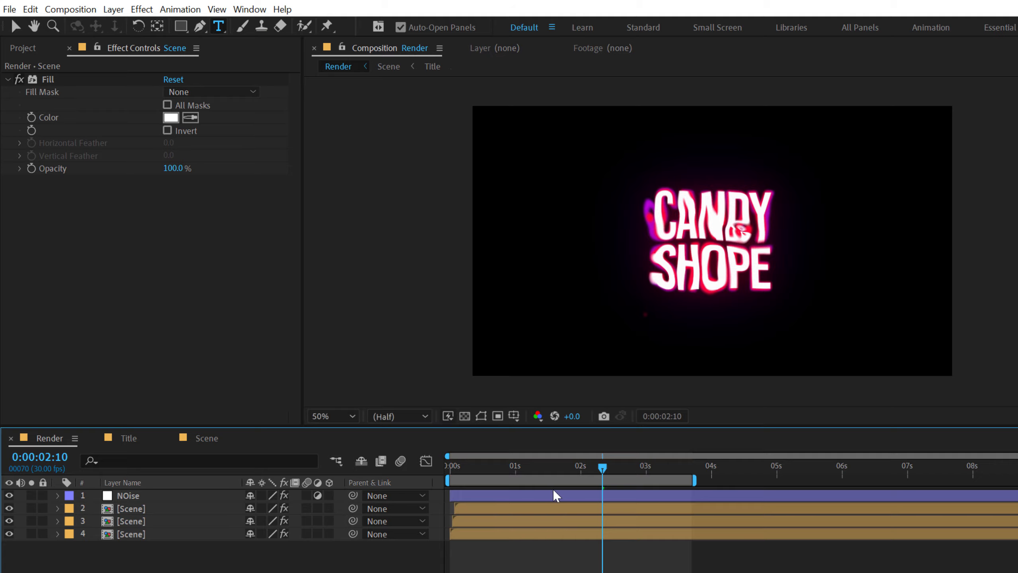